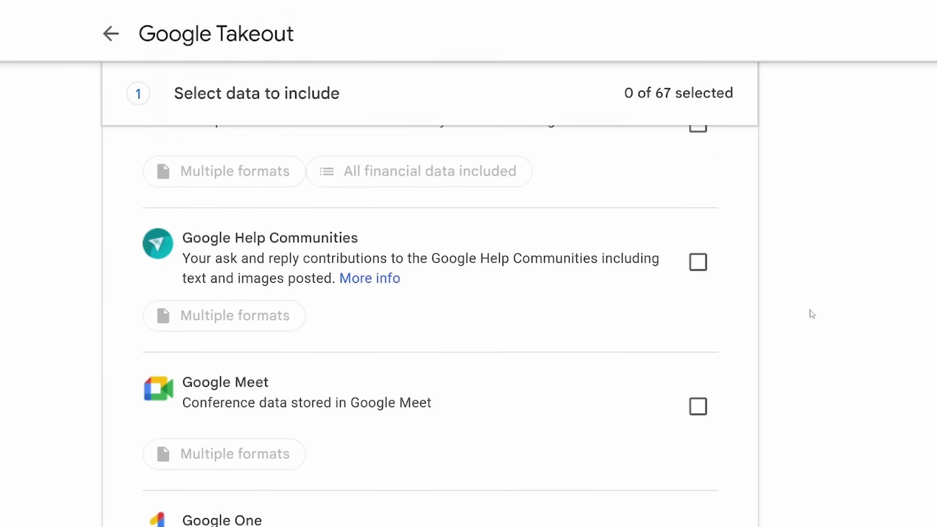
pyautogui.scroll(-10, 811, 314)
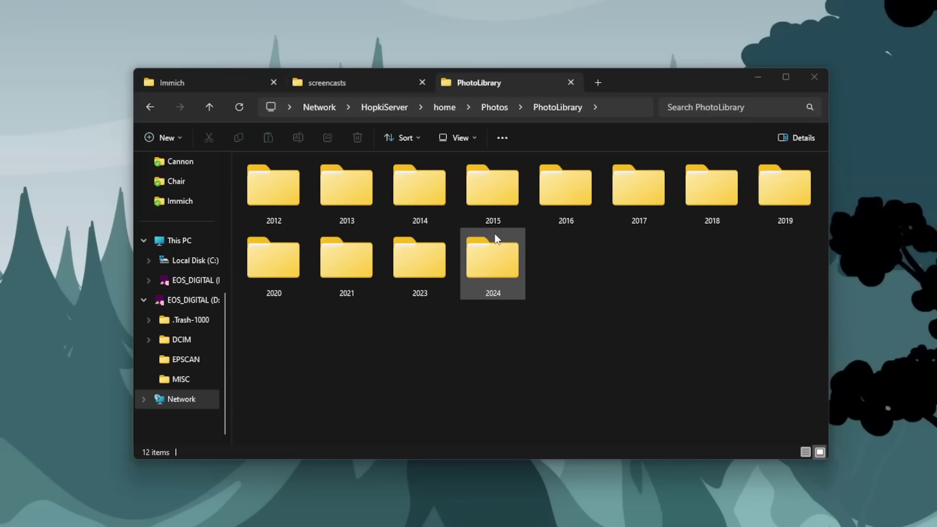
# Step: Open PhotoLibrary's 2021 > 04 folder and scroll through its April JPG photos
pyautogui.doubleClick(345, 267)
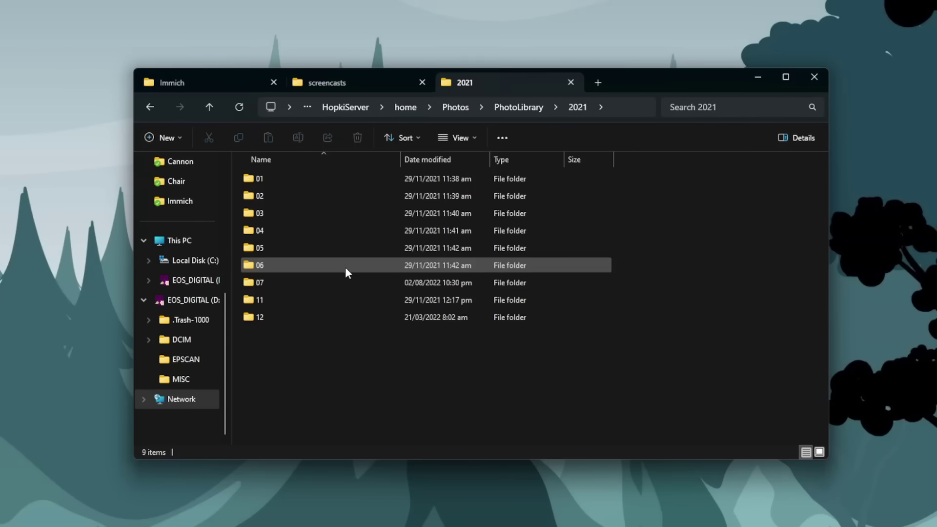
pyautogui.click(314, 231)
pyautogui.doubleClick(313, 230)
pyautogui.click(452, 249)
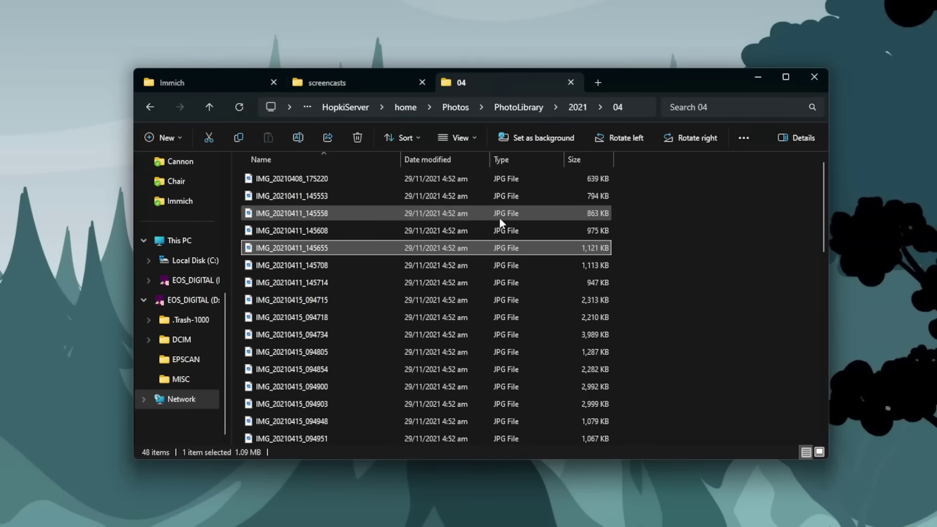
pyautogui.scroll(-3, 290, 279)
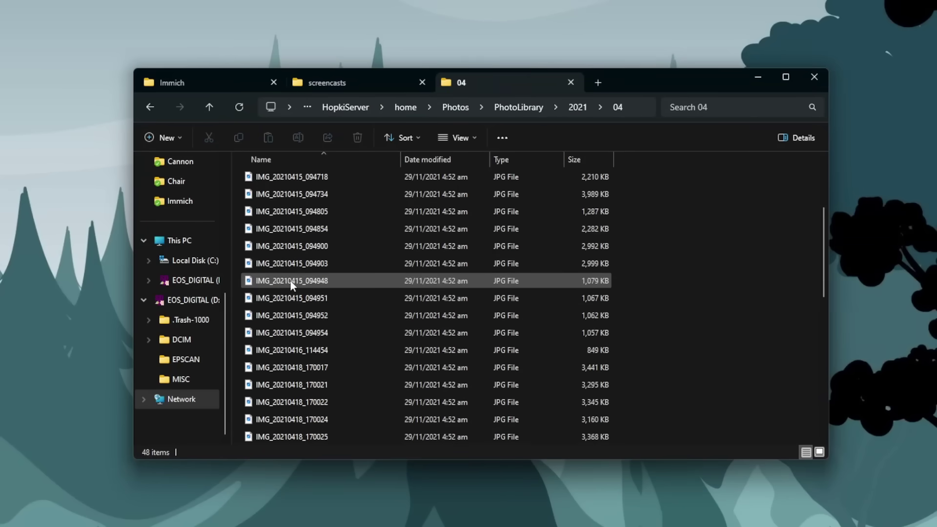
pyautogui.scroll(-5, 290, 280)
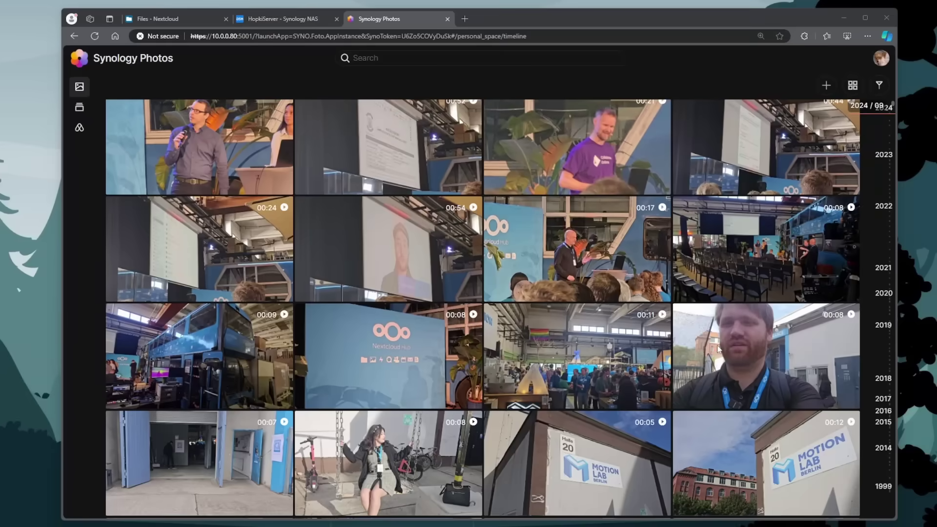
pyautogui.scroll(-5, 717, 349)
# Step: Browse the Synology timeline, Albums and Sharing pages, then open Settings from the avatar menu
pyautogui.scroll(-2, 587, 340)
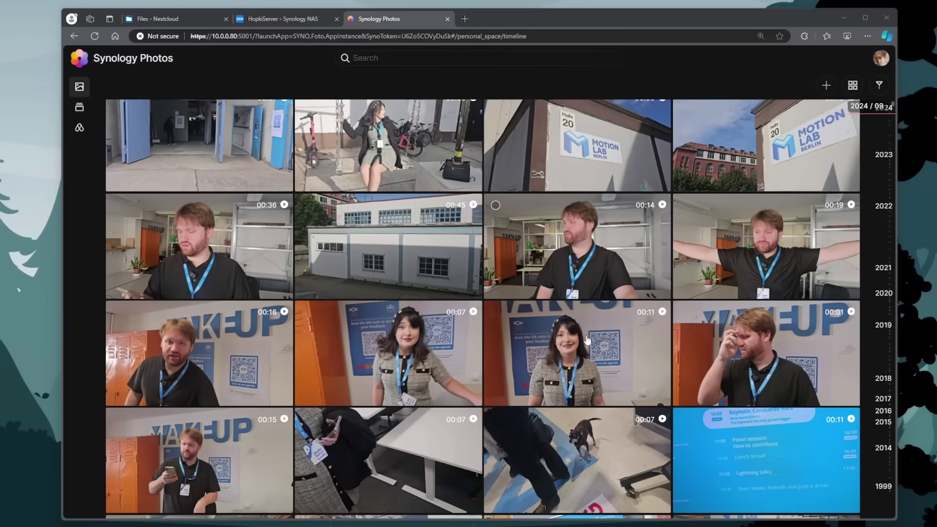
pyautogui.scroll(-4, 635, 332)
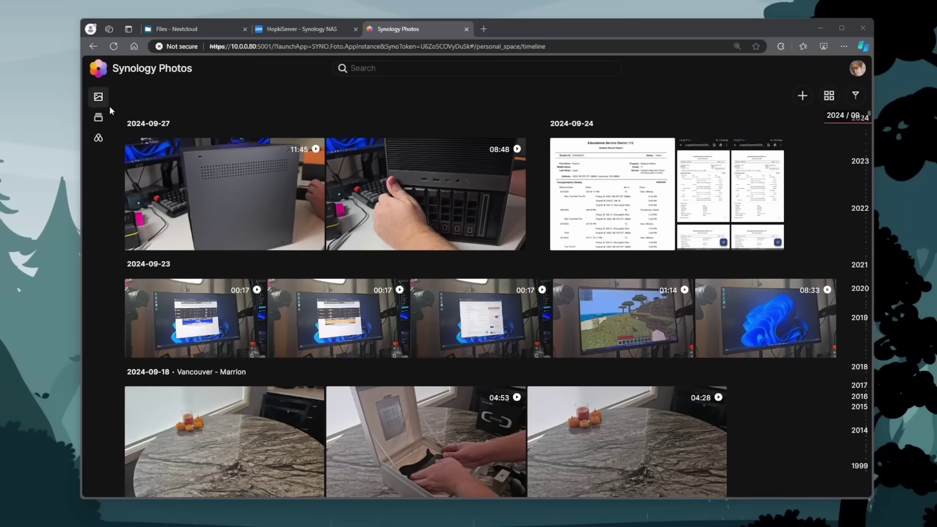
pyautogui.click(99, 117)
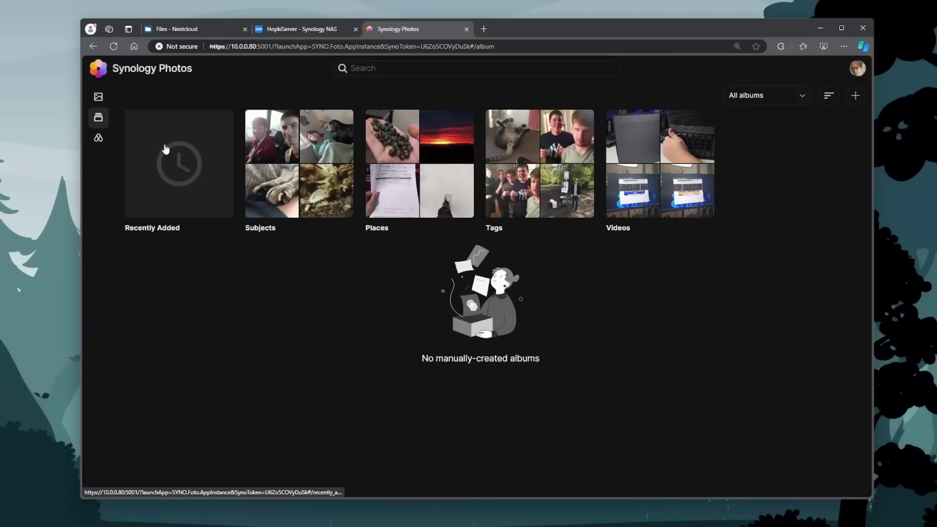
pyautogui.click(98, 140)
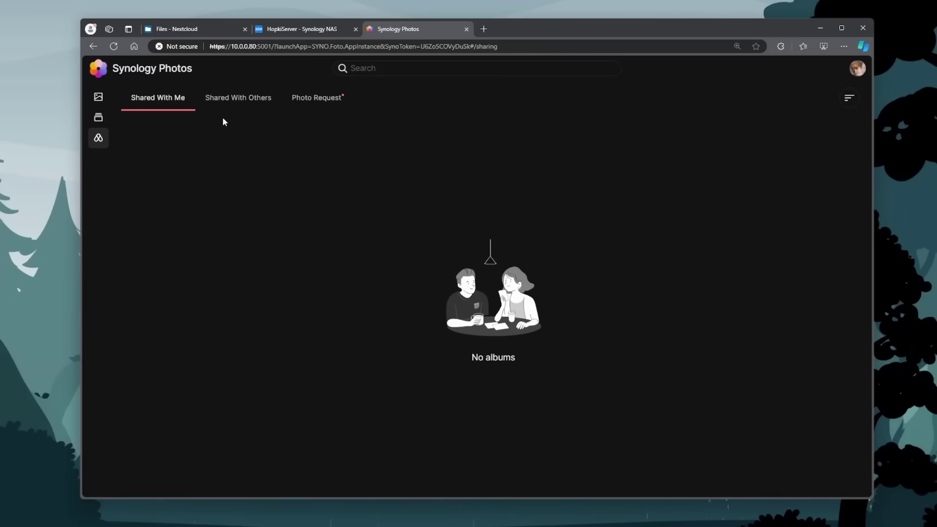
pyautogui.click(859, 73)
pyautogui.click(825, 106)
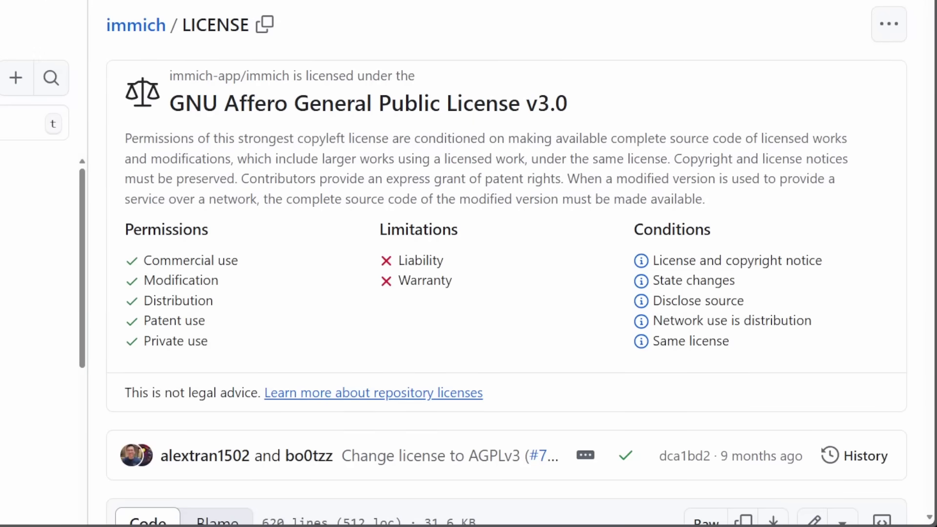
# Step: Scroll the immich repository page and dismiss the support-the-project dialog after checking its purchase details
pyautogui.scroll(-10, 507, 264)
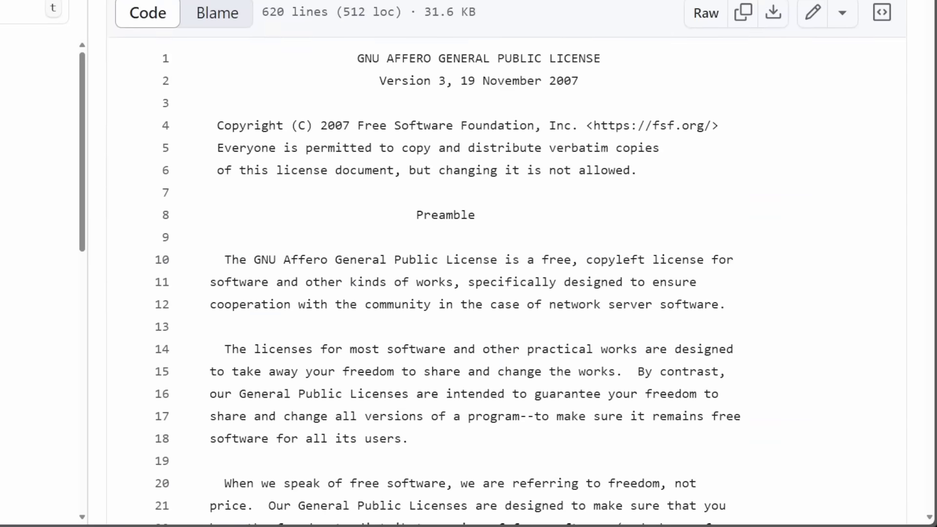
pyautogui.scroll(-3, 507, 264)
pyautogui.scroll(-2, 507, 264)
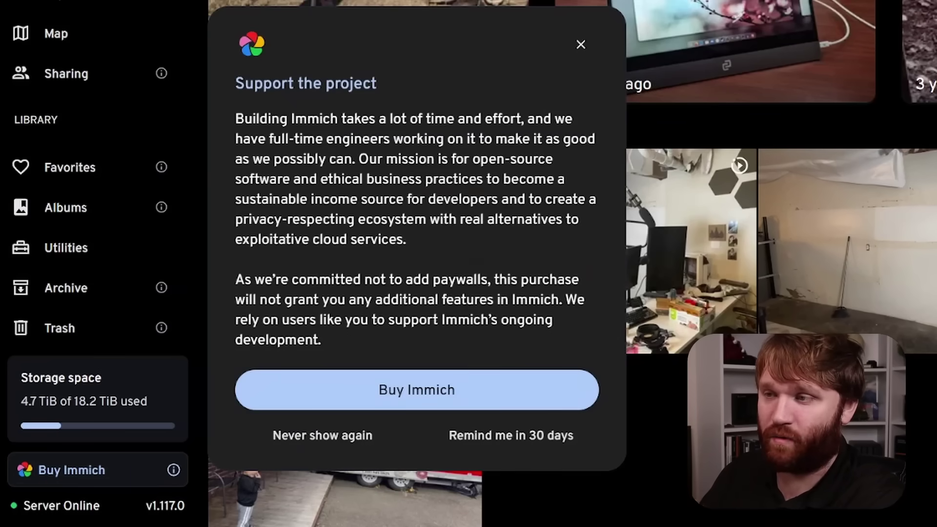
pyautogui.click(97, 476)
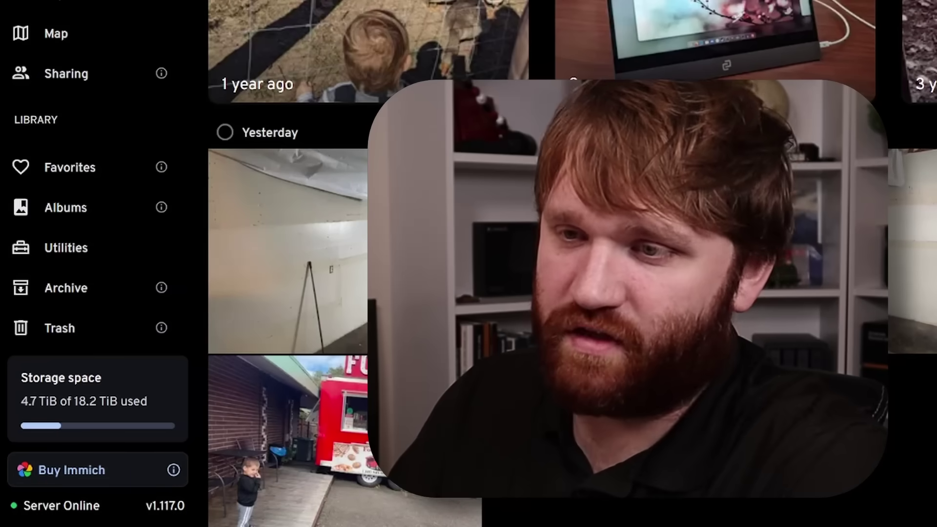
pyautogui.click(37, 476)
pyautogui.press('Escape')
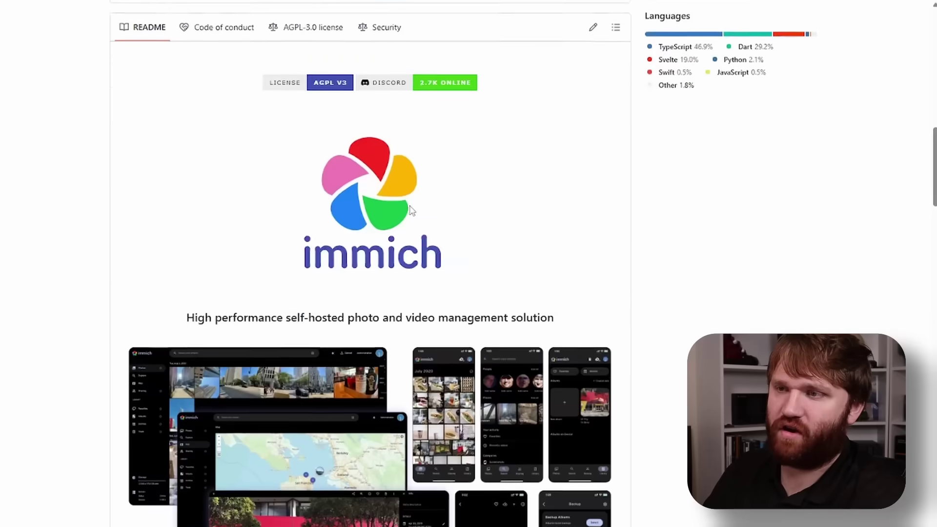
# Step: Highlight the README's Disclaimer warnings and Note, then return to the Photos - Immich tab
pyautogui.scroll(-10, 411, 210)
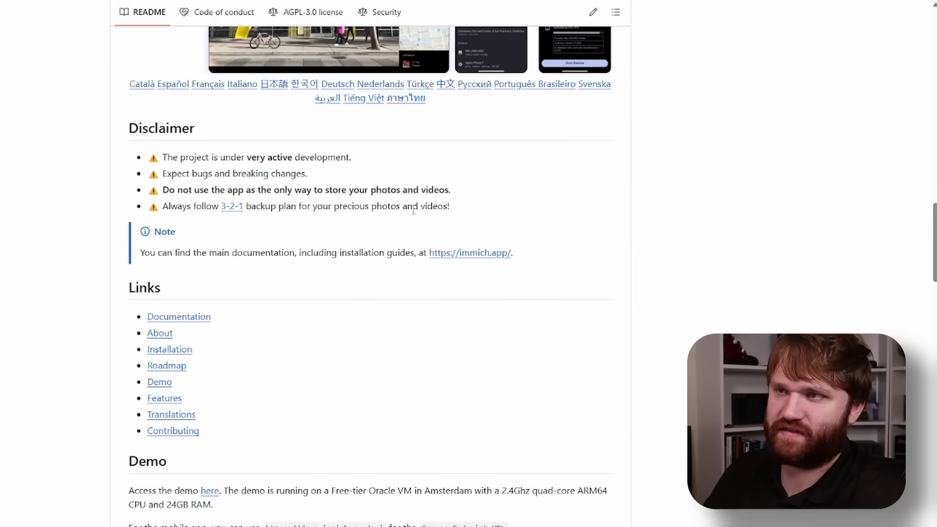
pyautogui.moveTo(398, 206); pyautogui.dragTo(156, 155)
pyautogui.click(258, 153)
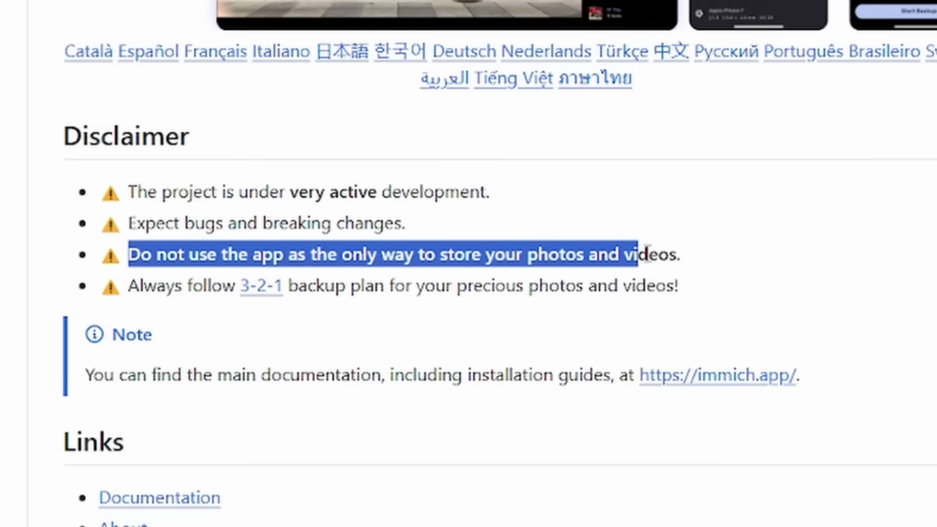
pyautogui.click(697, 257)
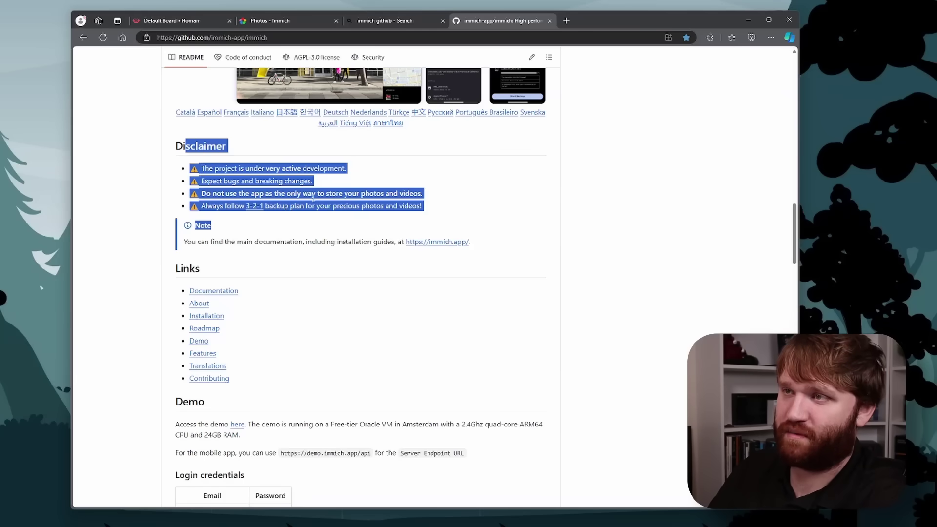
pyautogui.scroll(3, 462, 272)
pyautogui.click(522, 280)
pyautogui.scroll(5, 523, 280)
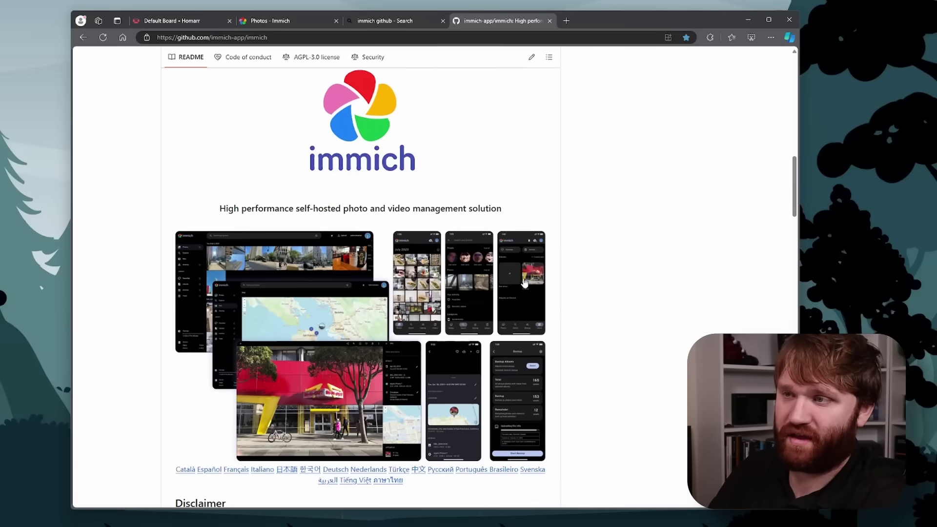
pyautogui.scroll(1, 672, 250)
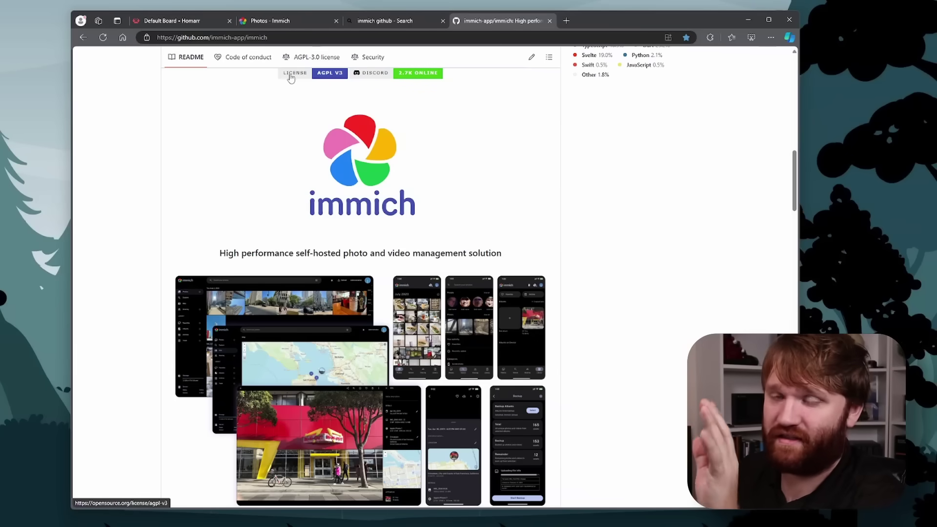
pyautogui.click(270, 20)
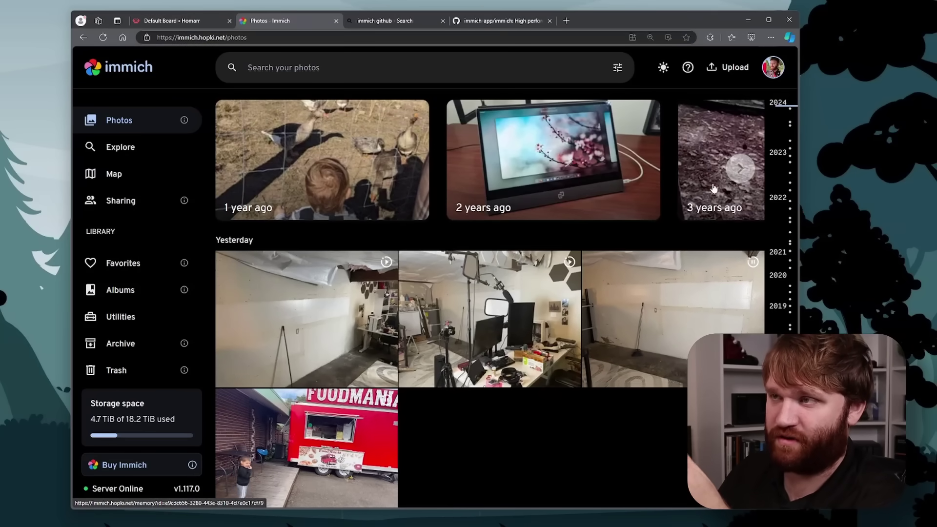
pyautogui.click(471, 156)
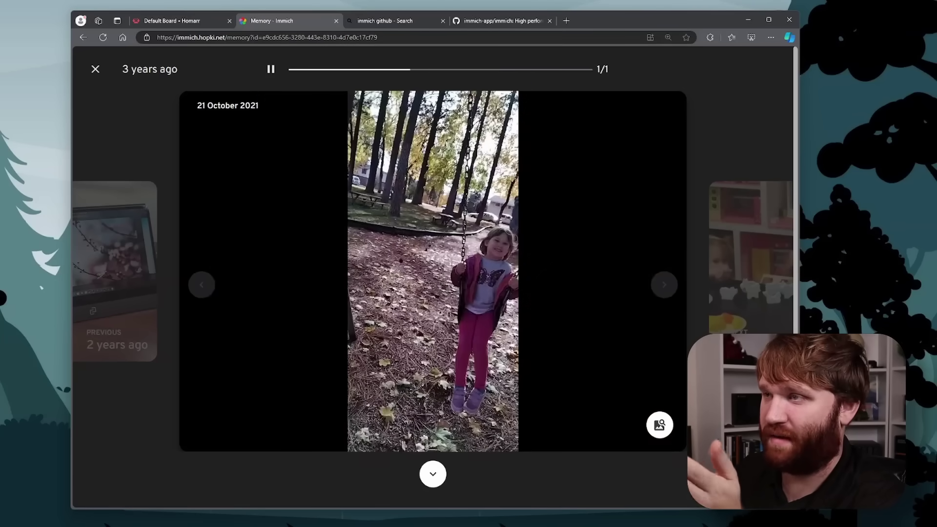
pyautogui.click(98, 69)
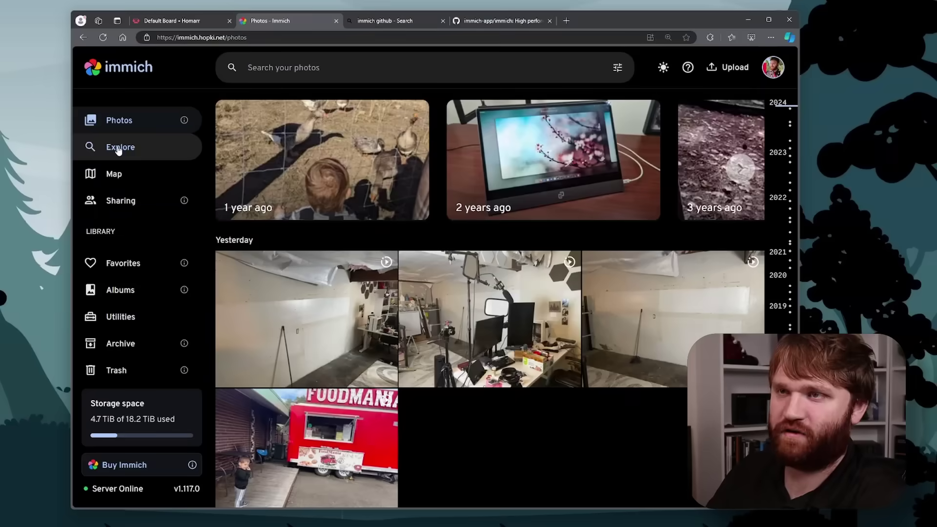
# Step: On Explore, view the Amboy place photos and a recognised person's 1,356-asset page, then return
pyautogui.click(117, 148)
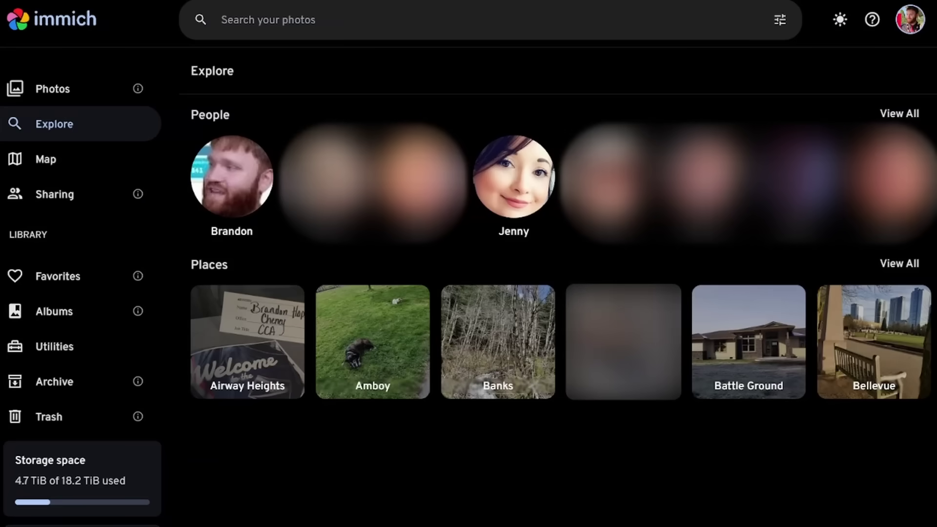
pyautogui.click(384, 341)
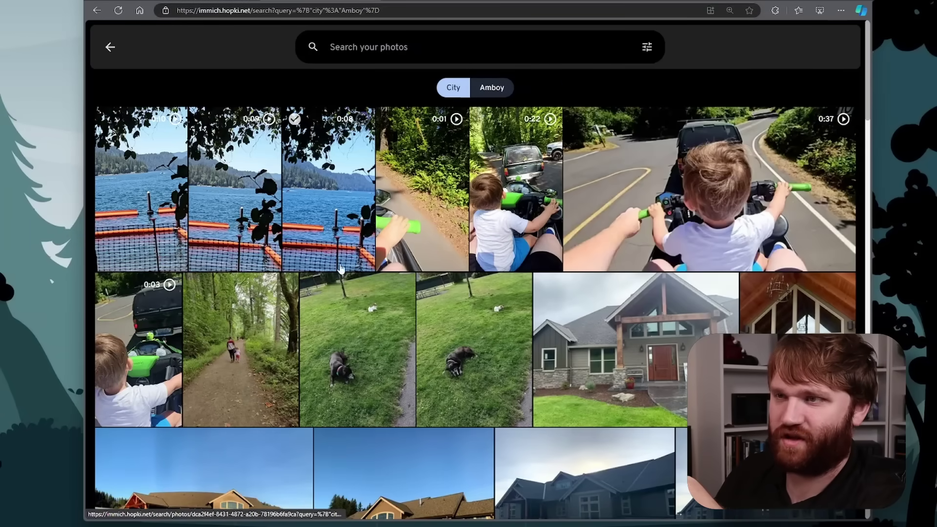
pyautogui.click(110, 46)
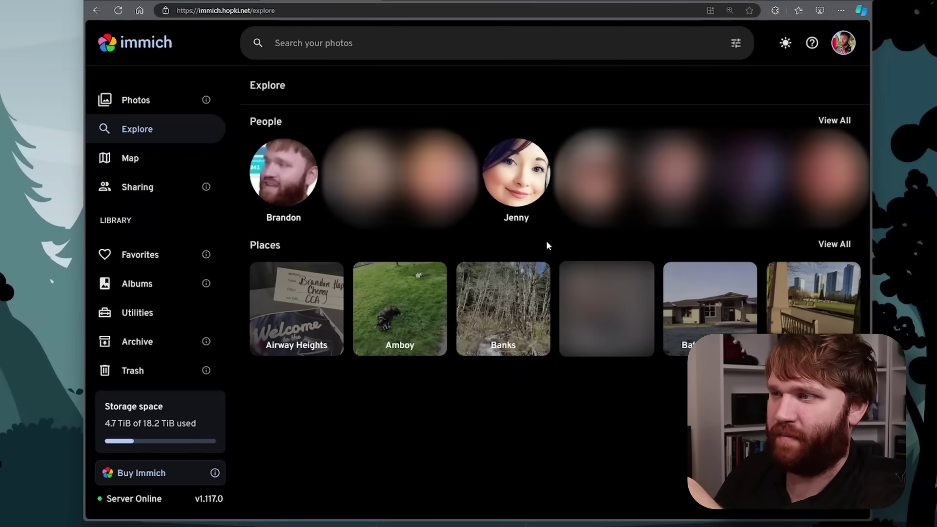
pyautogui.click(259, 192)
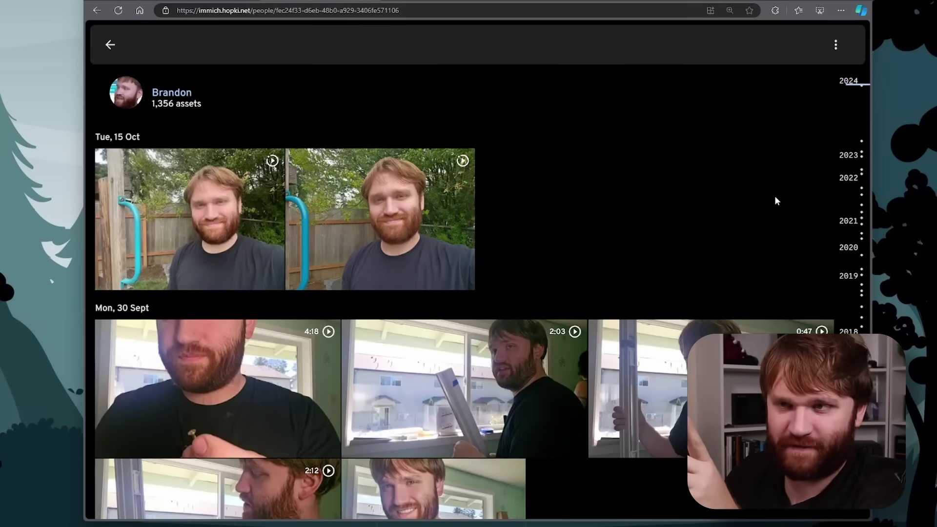
pyautogui.moveTo(519, 384)
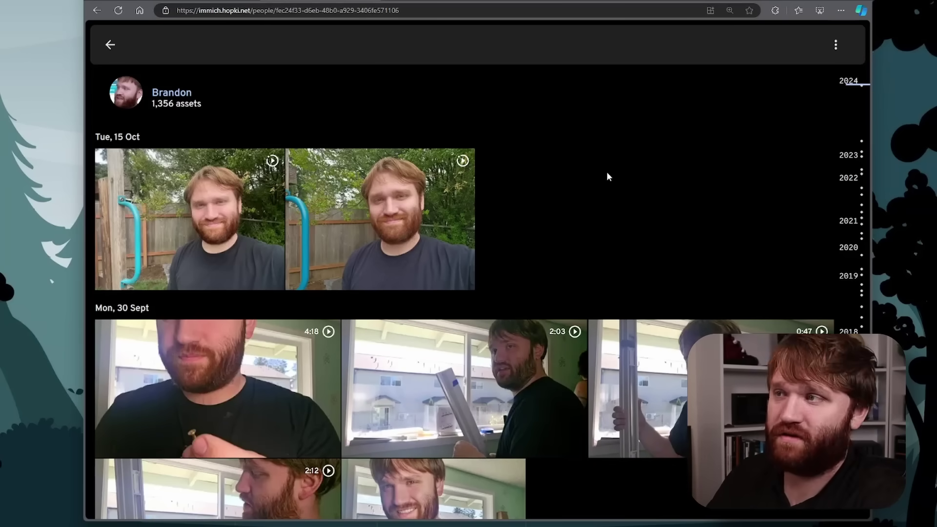
pyautogui.hotkey('alt', 'Left')
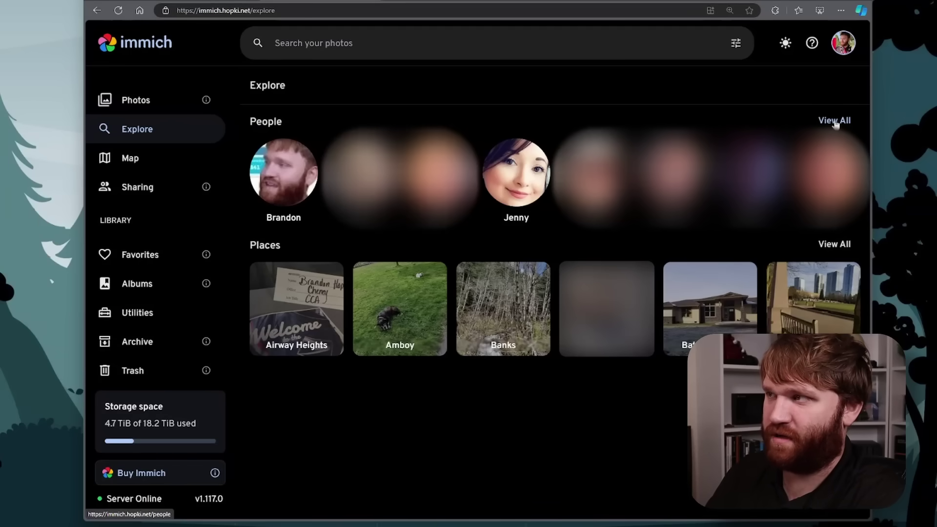
# Step: From the all-people list, enter a name for the unnamed 4-asset person and confirm
pyautogui.click(835, 122)
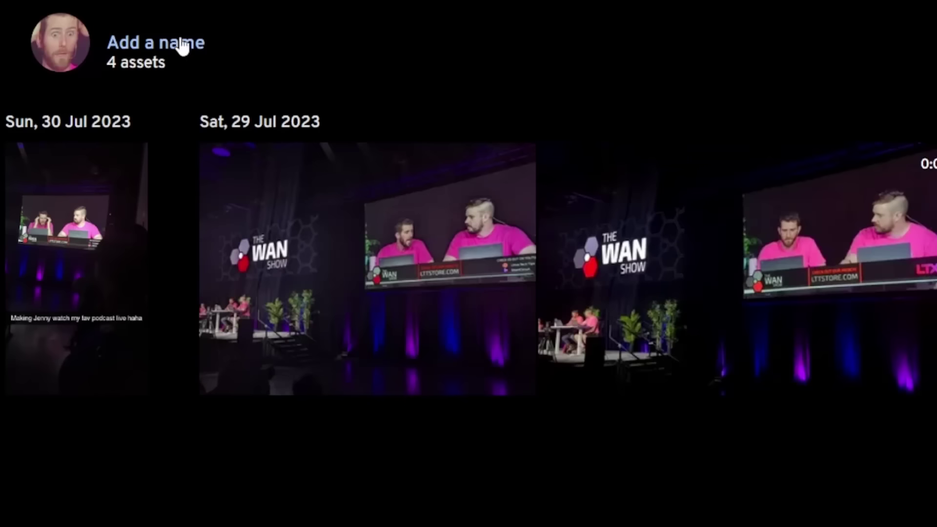
pyautogui.click(182, 42)
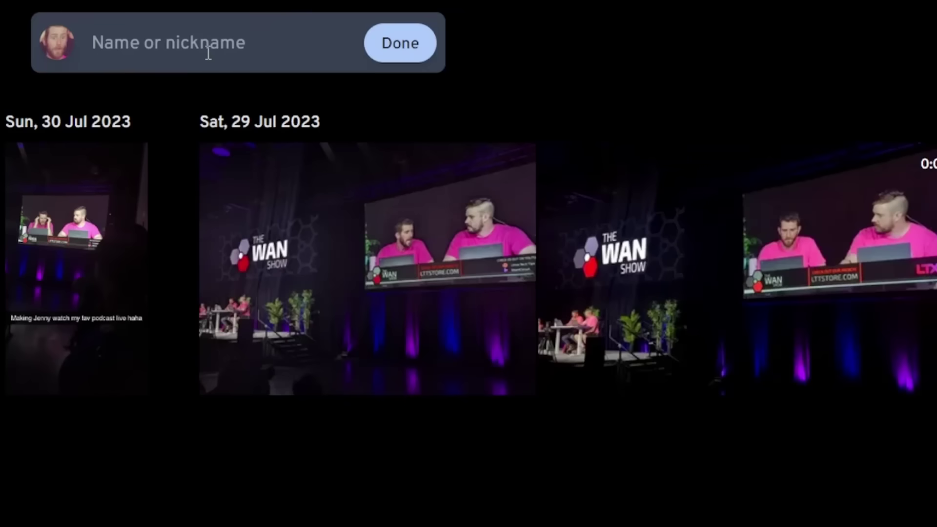
pyautogui.write('Linus')
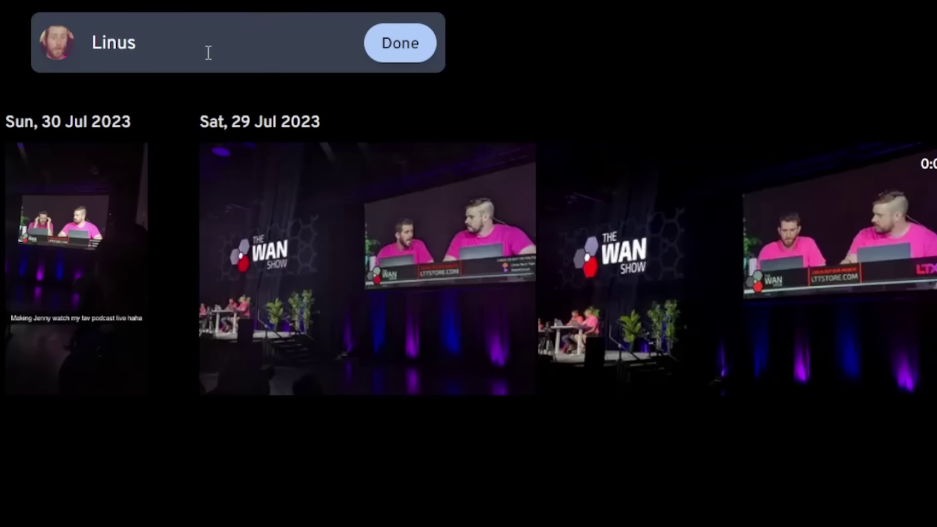
pyautogui.click(412, 51)
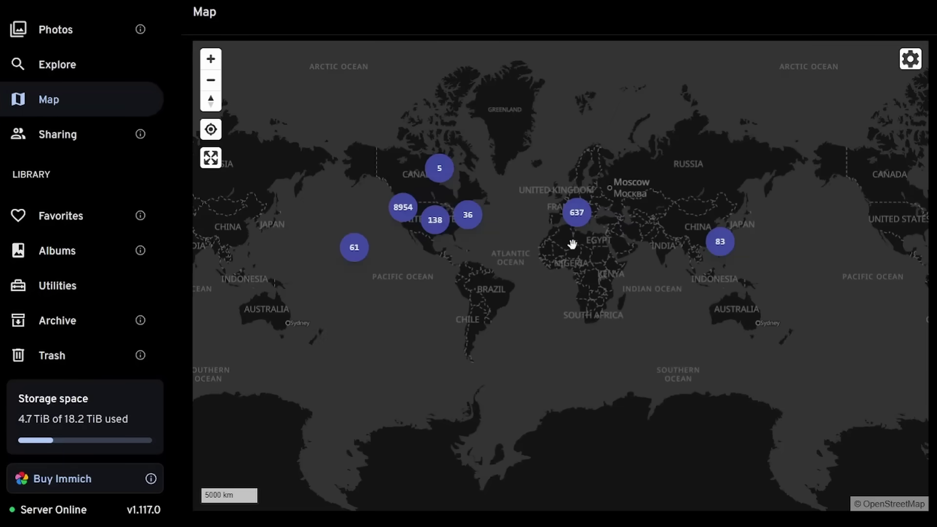
# Step: Pan the world photo map across Asia to Europe and zoom in on Berlin
pyautogui.moveTo(428, 255); pyautogui.dragTo(460, 272)
pyautogui.scroll(3, 461, 269)
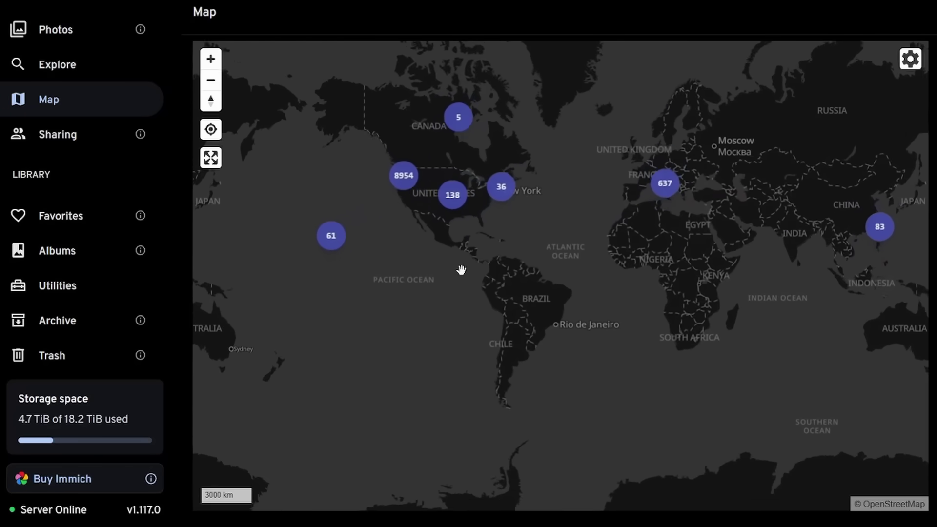
pyautogui.moveTo(506, 239); pyautogui.dragTo(686, 253)
pyautogui.moveTo(499, 247); pyautogui.dragTo(529, 249)
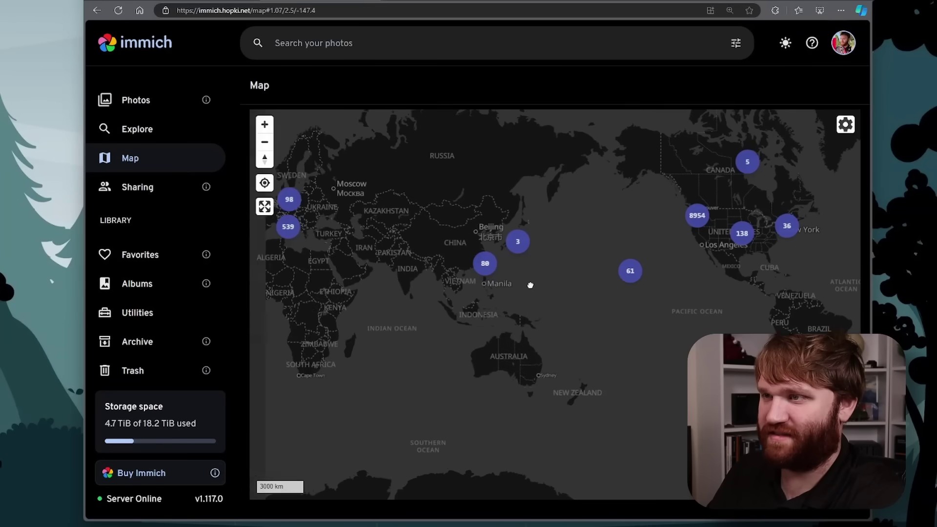
pyautogui.moveTo(443, 268); pyautogui.dragTo(512, 278)
pyautogui.scroll(3, 396, 236)
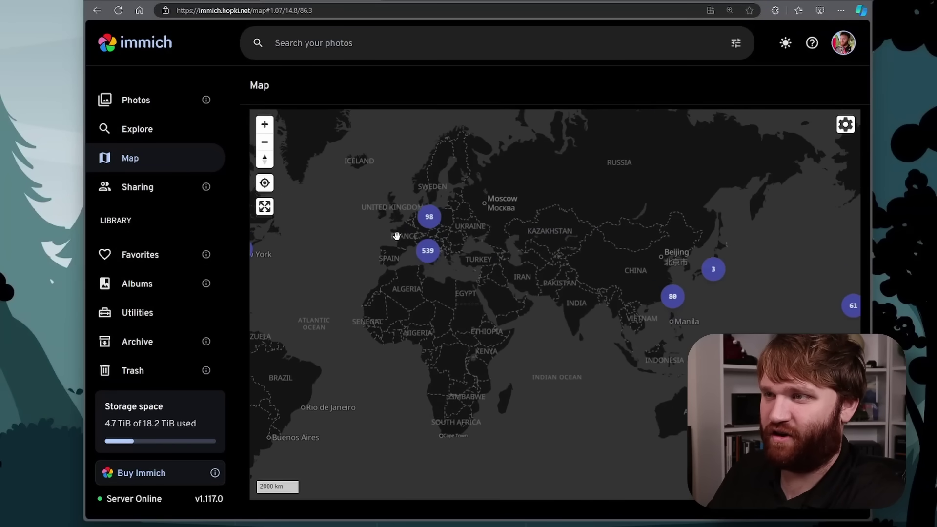
pyautogui.scroll(5, 396, 237)
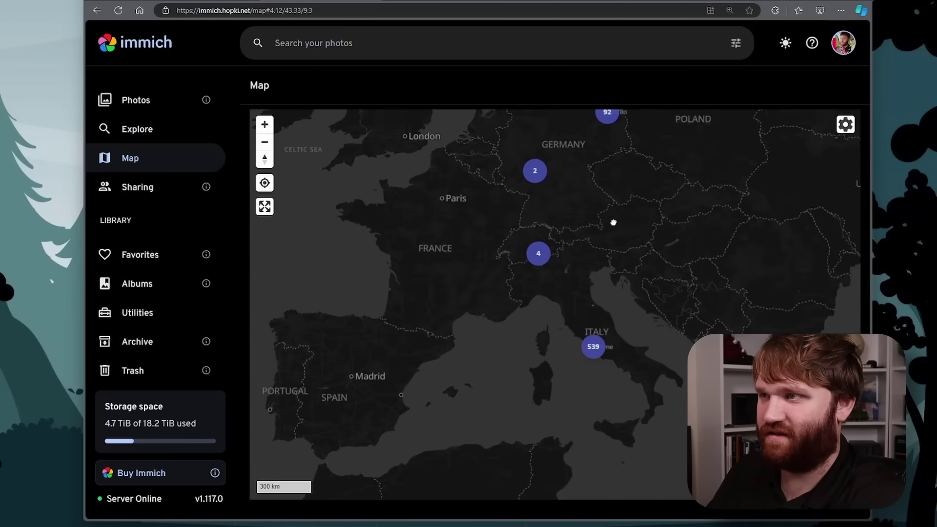
pyautogui.scroll(3, 576, 251)
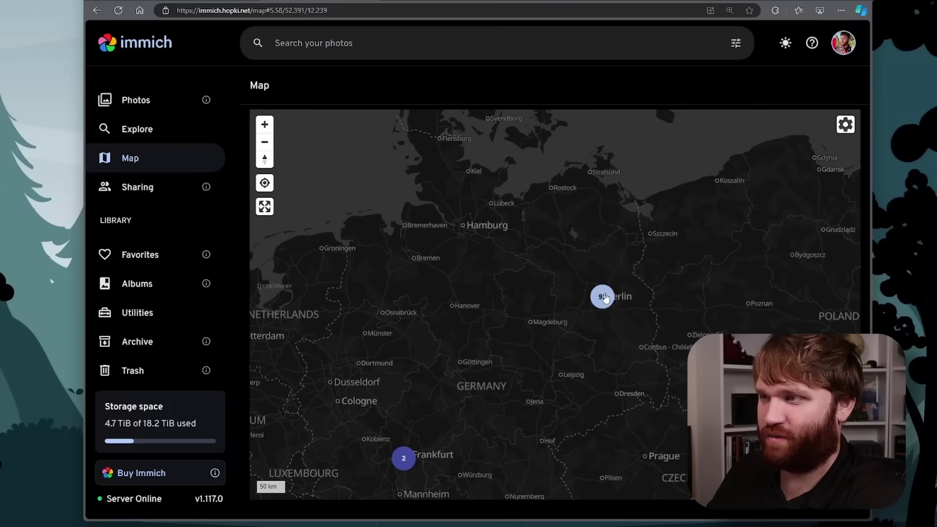
# Step: Open the Berlin map cluster and step through six of its photos
pyautogui.click(603, 297)
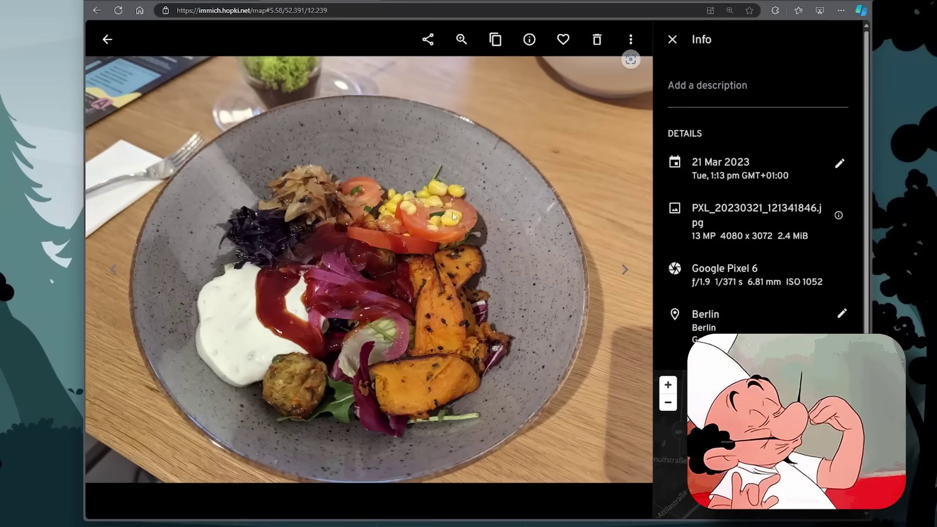
pyautogui.click(624, 269)
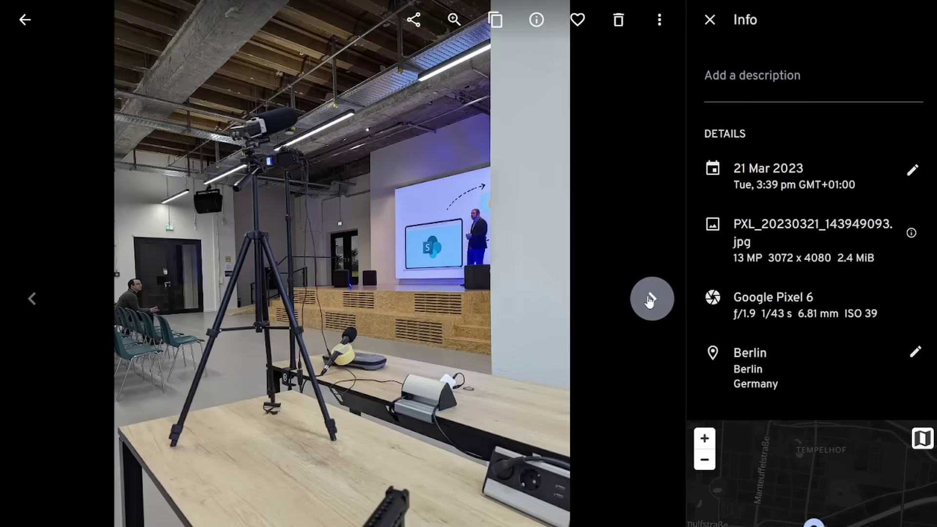
pyautogui.click(650, 300)
pyautogui.click(651, 300)
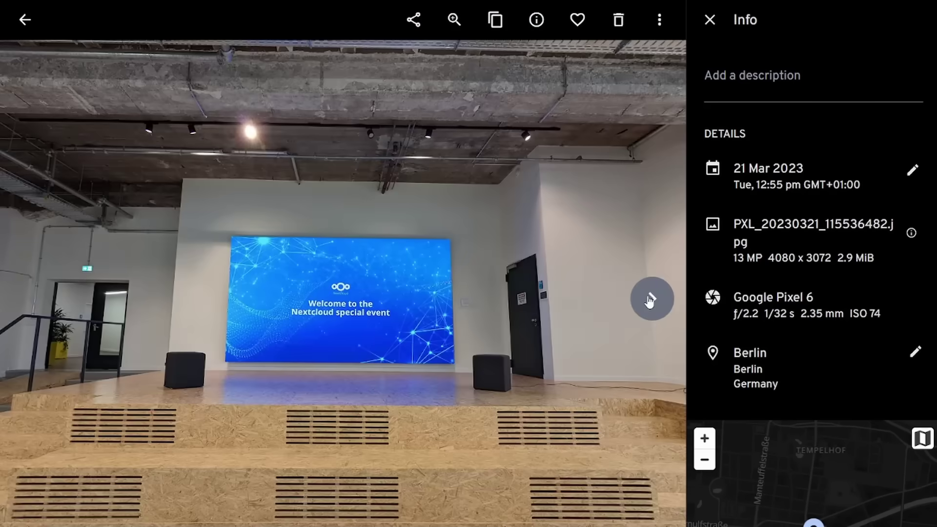
pyautogui.click(650, 300)
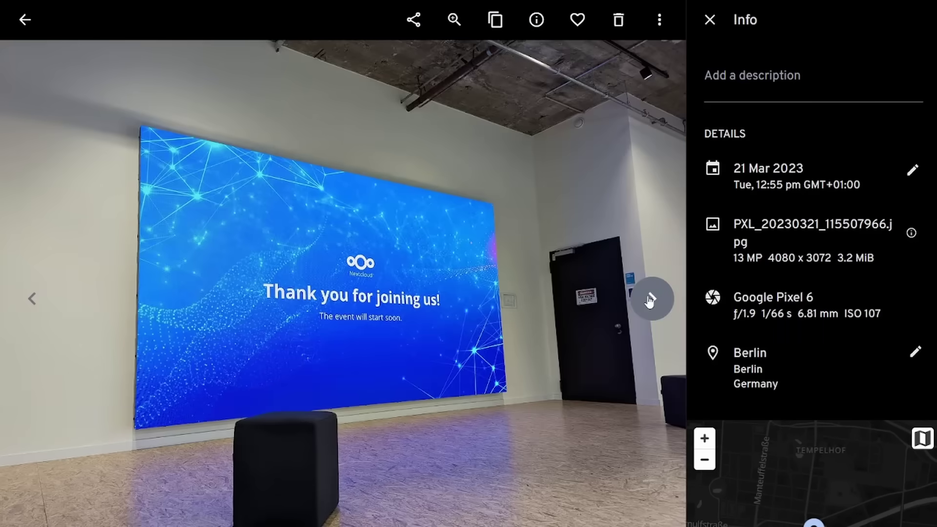
pyautogui.click(650, 300)
pyautogui.click(650, 300)
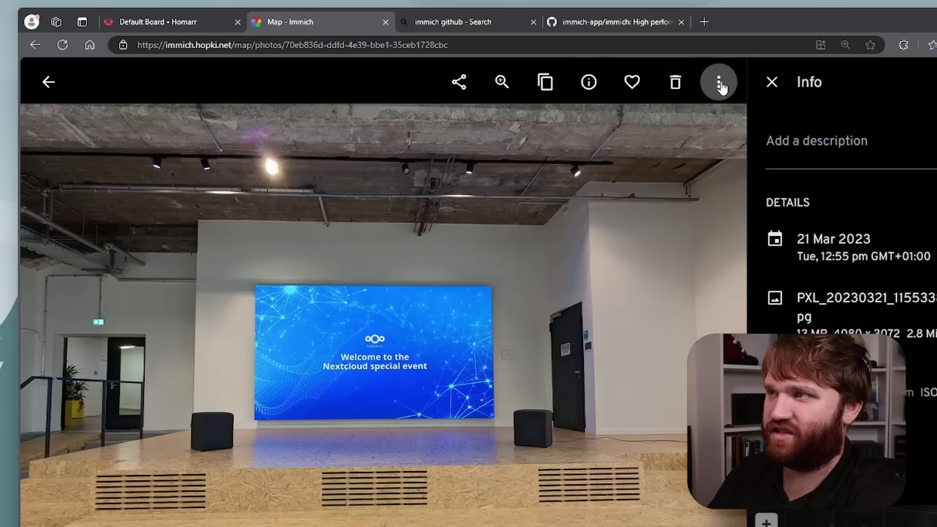
# Step: Show the current Berlin photo in the main timeline via ⋮ > View in timeline
pyautogui.click(580, 21)
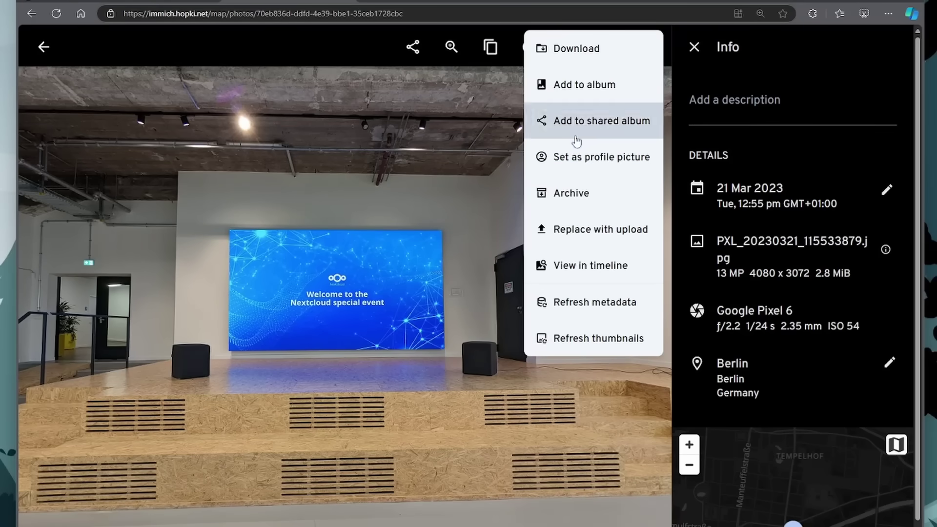
pyautogui.click(599, 276)
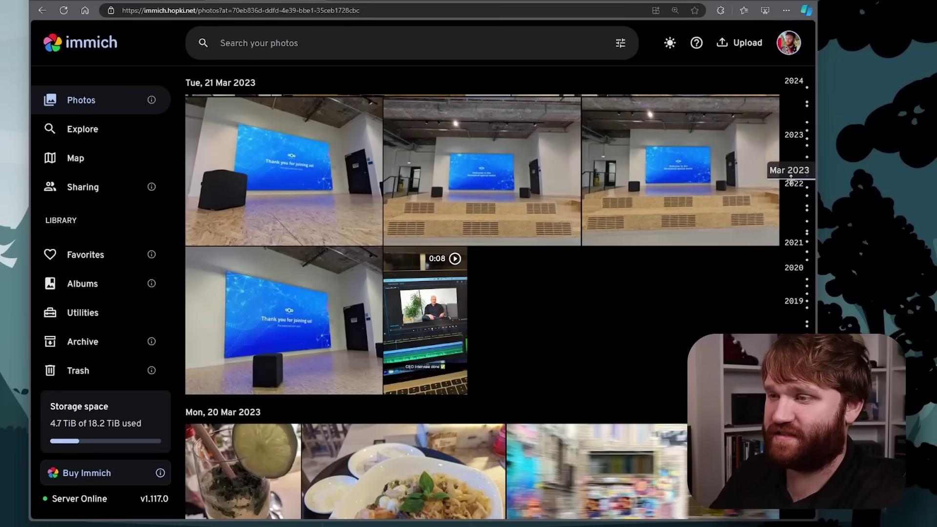
pyautogui.scroll(1, 516, 328)
pyautogui.scroll(6, 516, 328)
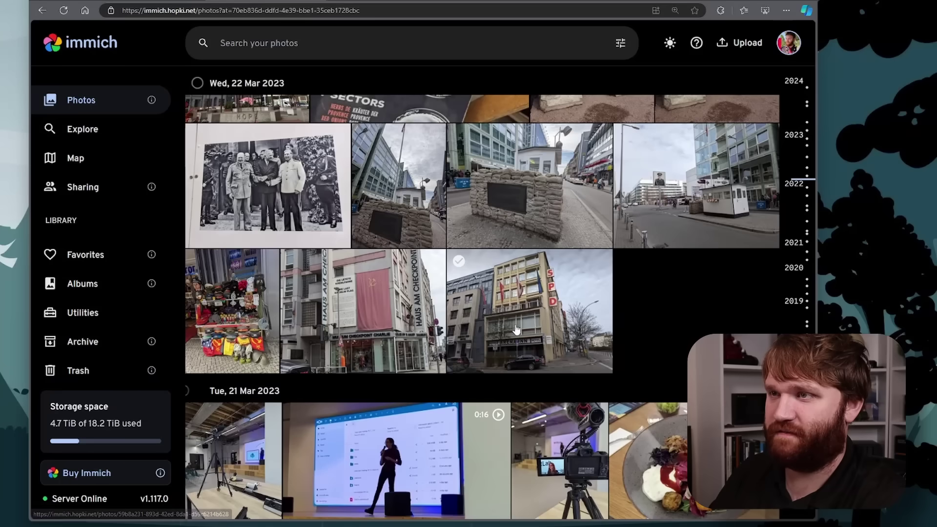
pyautogui.scroll(4, 516, 328)
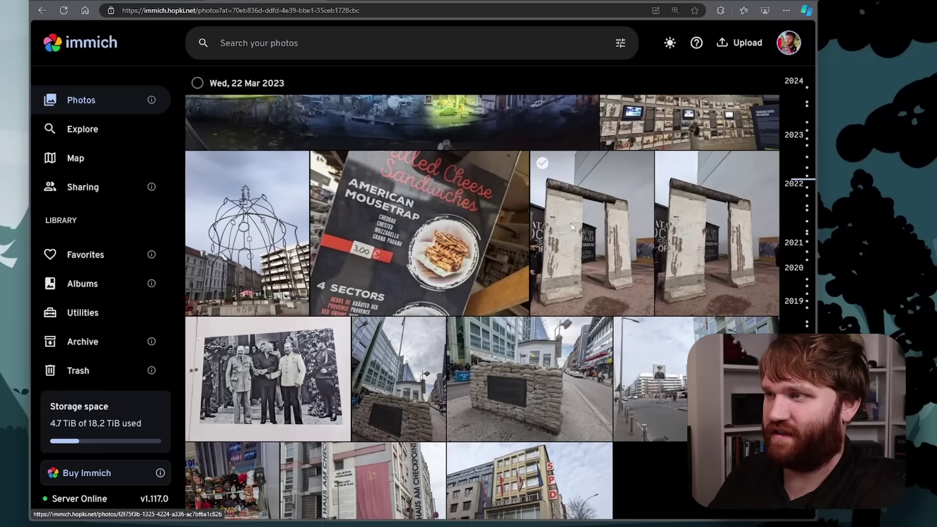
# Step: Inspect the Berlin Wall photo's location map, then leave the viewer
pyautogui.click(572, 226)
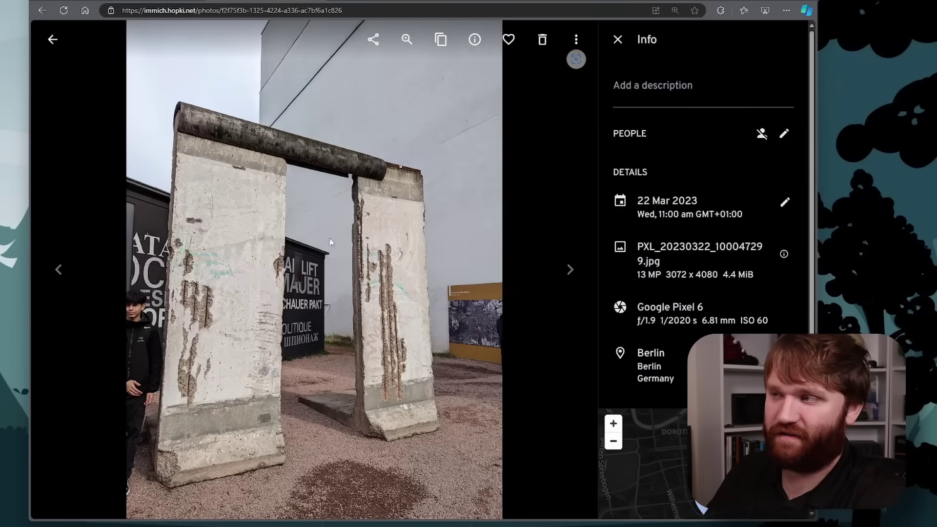
pyautogui.scroll(-2, 740, 416)
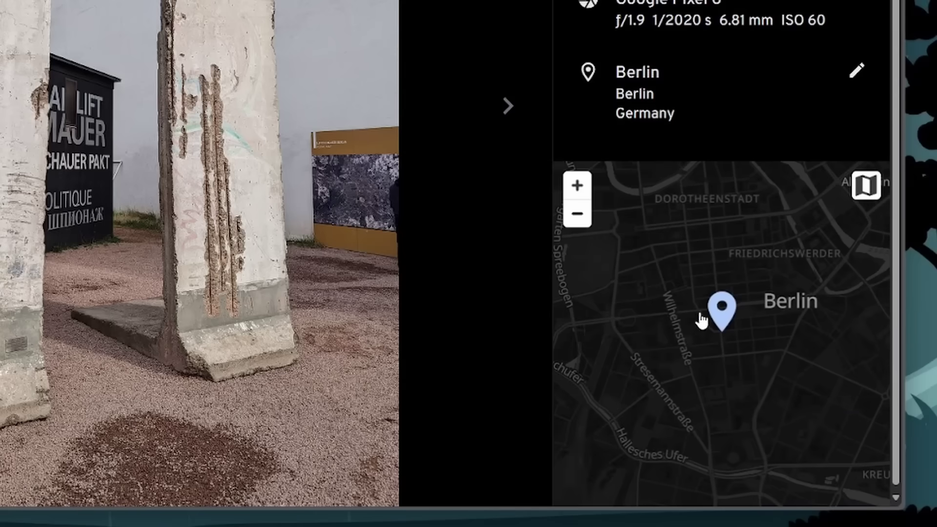
pyautogui.scroll(5, 701, 320)
pyautogui.moveTo(698, 320); pyautogui.dragTo(594, 228)
pyautogui.scroll(2, 717, 283)
pyautogui.scroll(2, 766, 295)
pyautogui.scroll(-2, 749, 254)
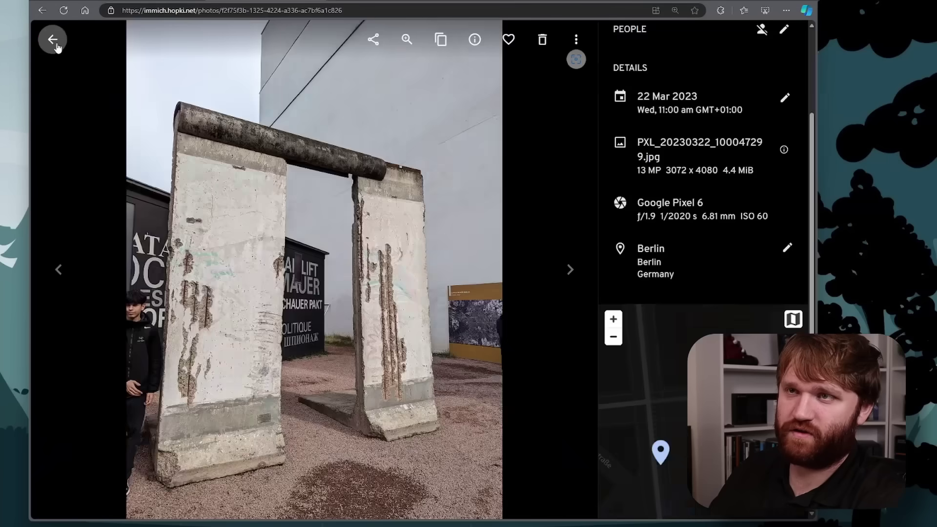
pyautogui.click(55, 43)
# Step: Check the empty Sharing page, then open Administration's User Management listing three users
pyautogui.click(88, 188)
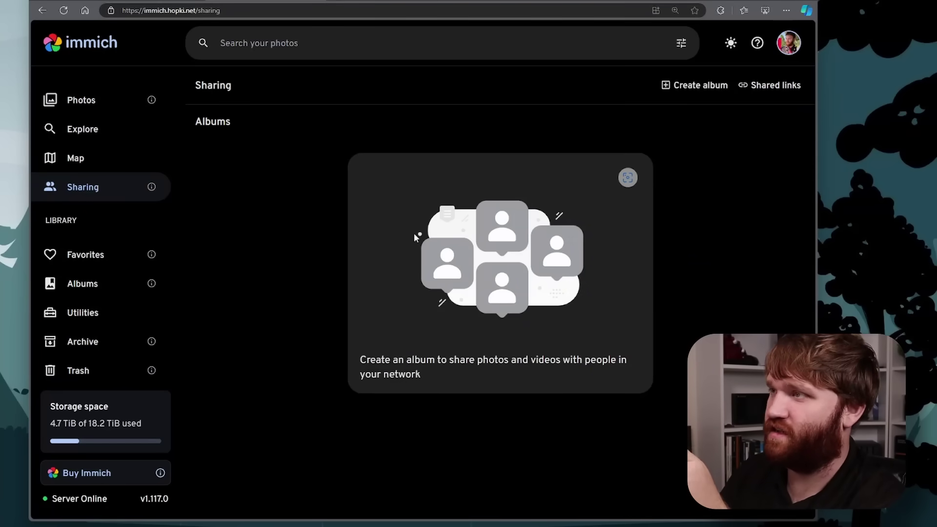
pyautogui.click(788, 43)
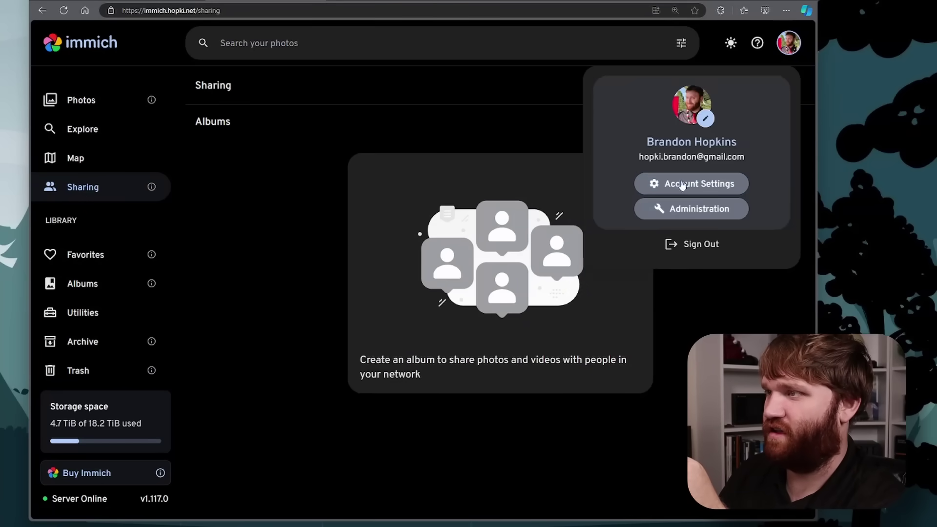
pyautogui.click(681, 208)
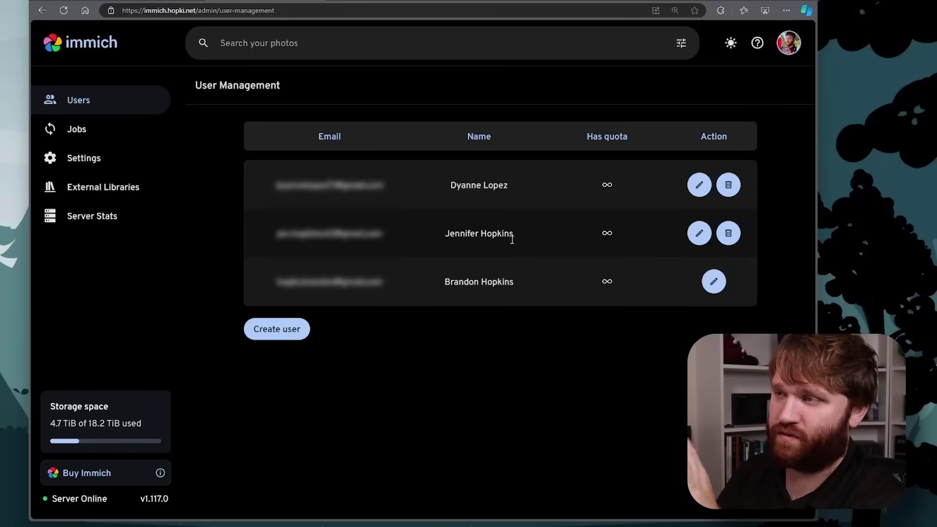
pyautogui.moveTo(520, 249); pyautogui.dragTo(554, 251)
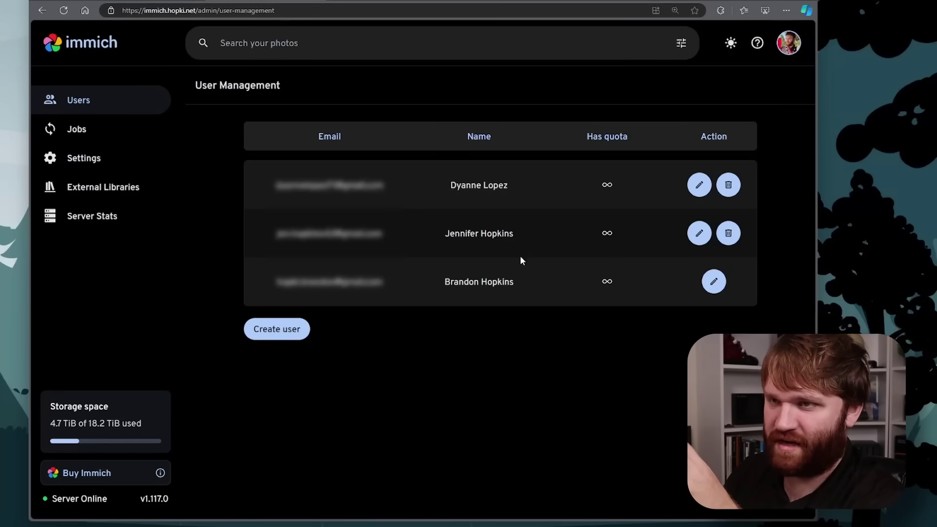
# Step: Open Job Status and scroll through every queue, from Generate Thumbnails to Library, all idle at 0
pyautogui.click(89, 130)
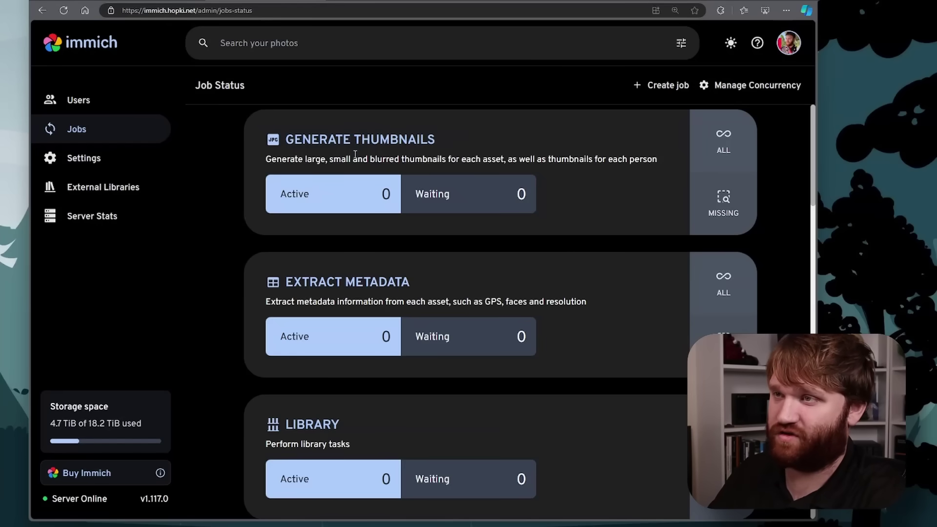
pyautogui.moveTo(324, 281); pyautogui.dragTo(371, 303)
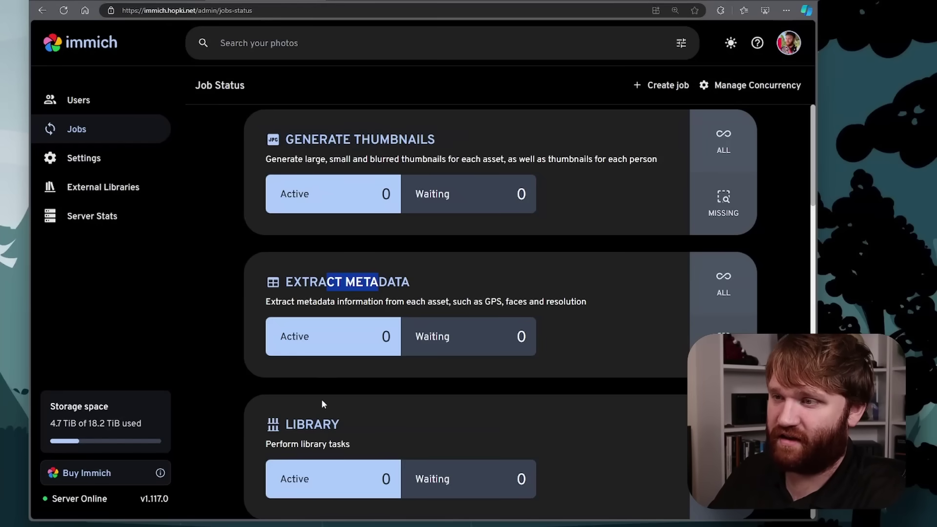
pyautogui.moveTo(313, 444); pyautogui.dragTo(316, 421)
pyautogui.moveTo(326, 140); pyautogui.dragTo(411, 157)
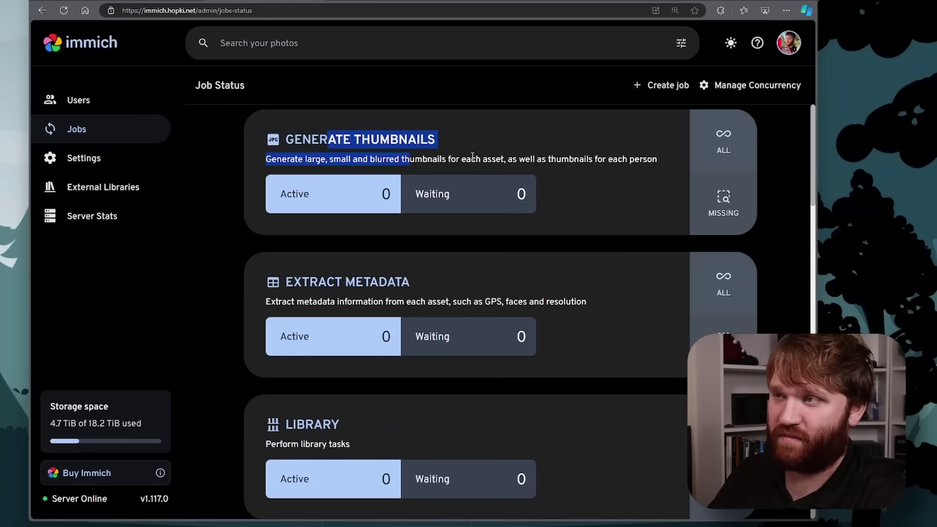
pyautogui.click(423, 161)
pyautogui.scroll(-10, 420, 162)
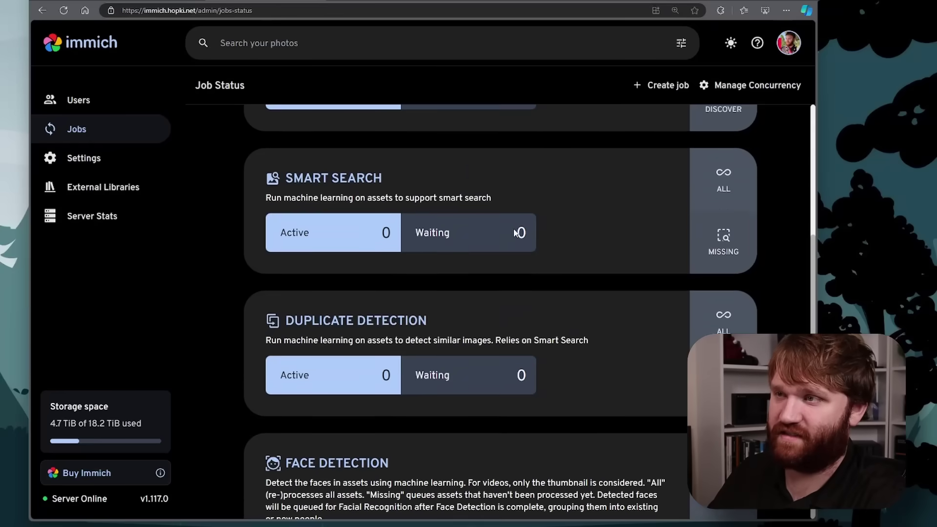
pyautogui.scroll(-7, 514, 233)
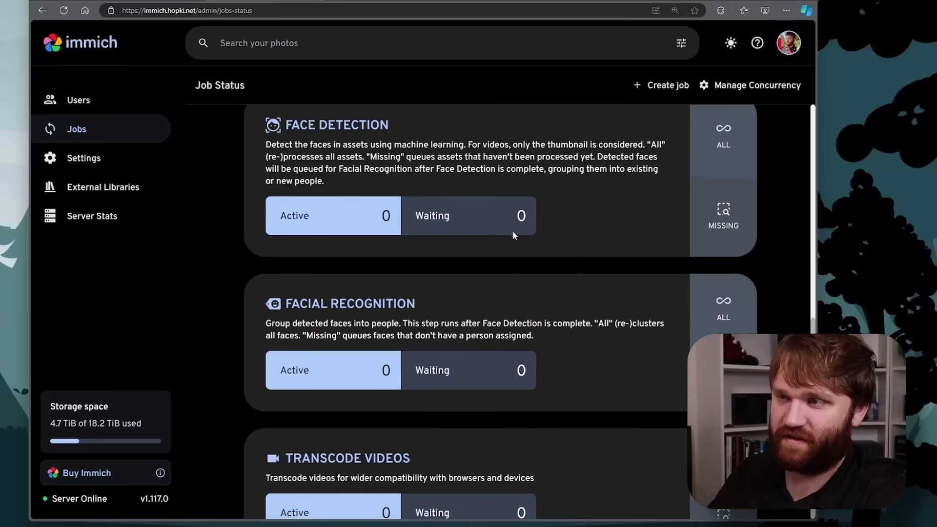
pyautogui.scroll(-2, 372, 312)
pyautogui.scroll(-2, 421, 302)
pyautogui.moveTo(336, 265); pyautogui.dragTo(398, 285)
pyautogui.scroll(-2, 484, 295)
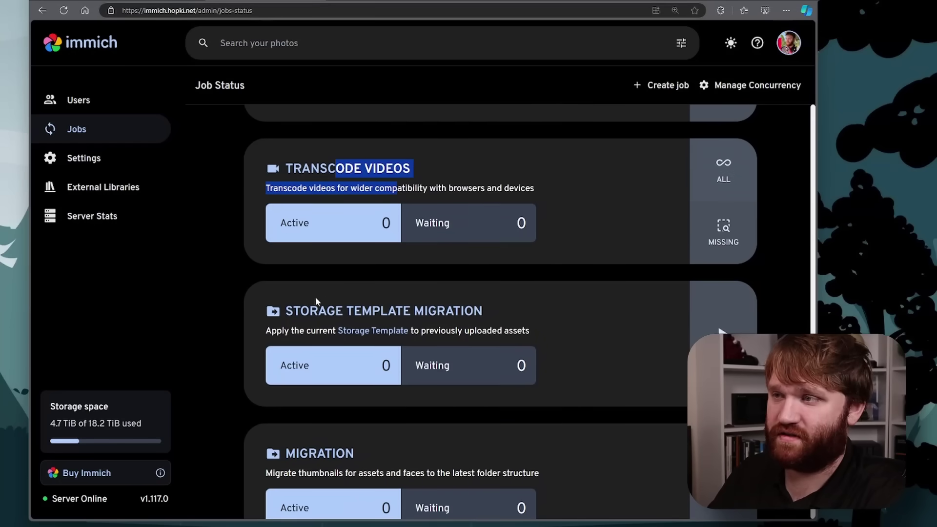
# Step: In the system Image Settings, switch the thumbnail format from WebP to JPEG
pyautogui.click(80, 157)
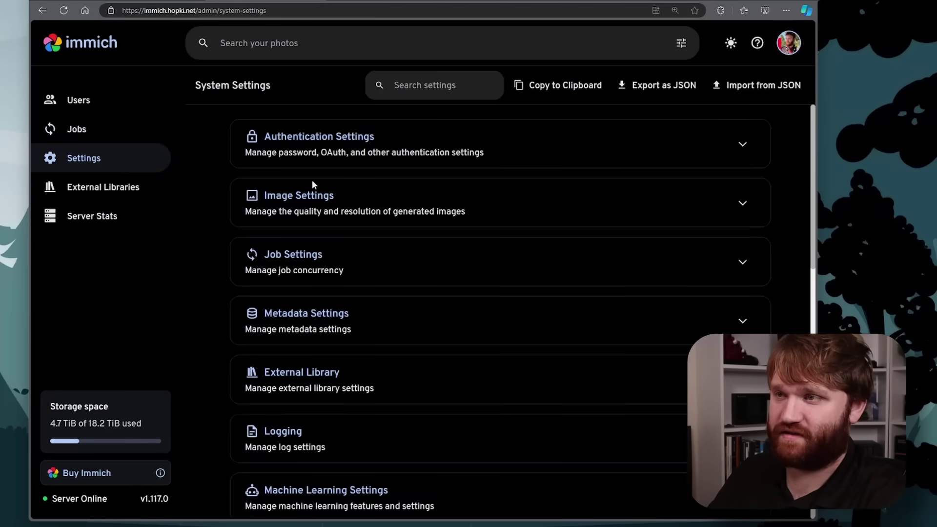
pyautogui.scroll(-10, 456, 214)
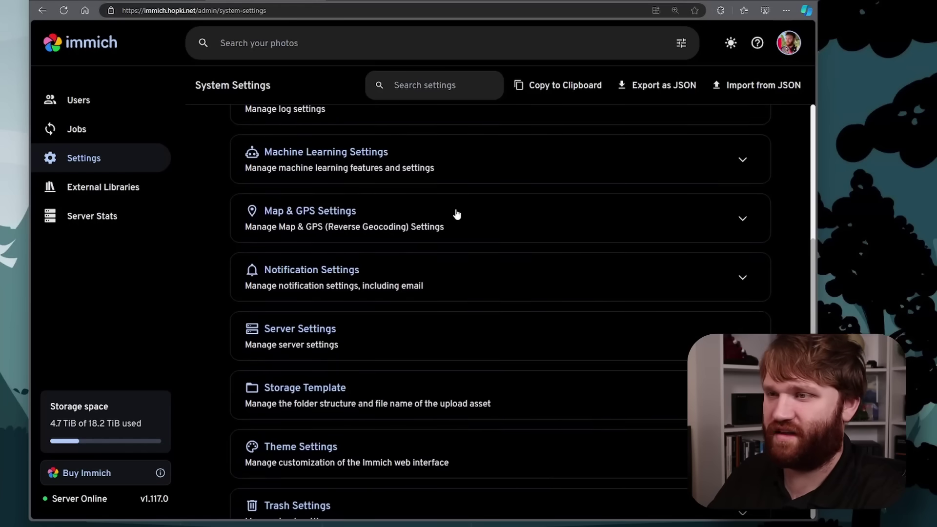
pyautogui.scroll(10, 456, 213)
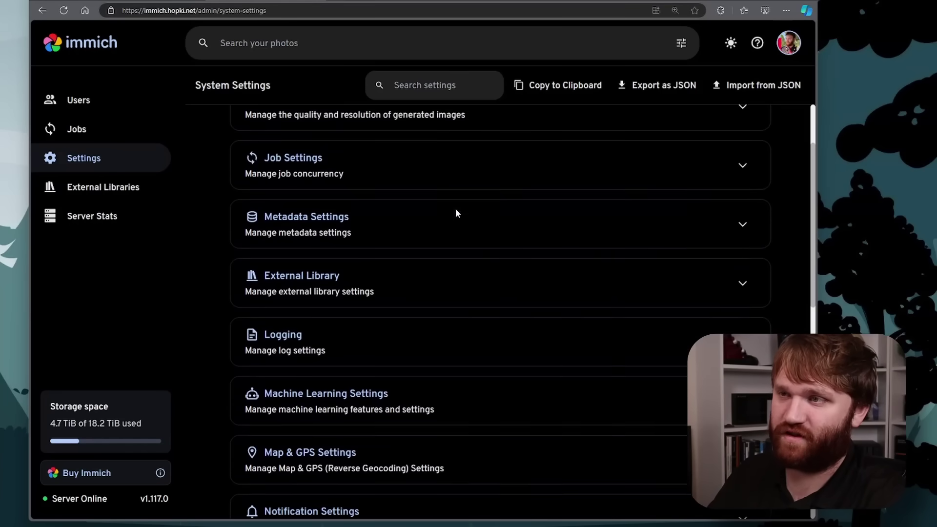
pyautogui.click(367, 203)
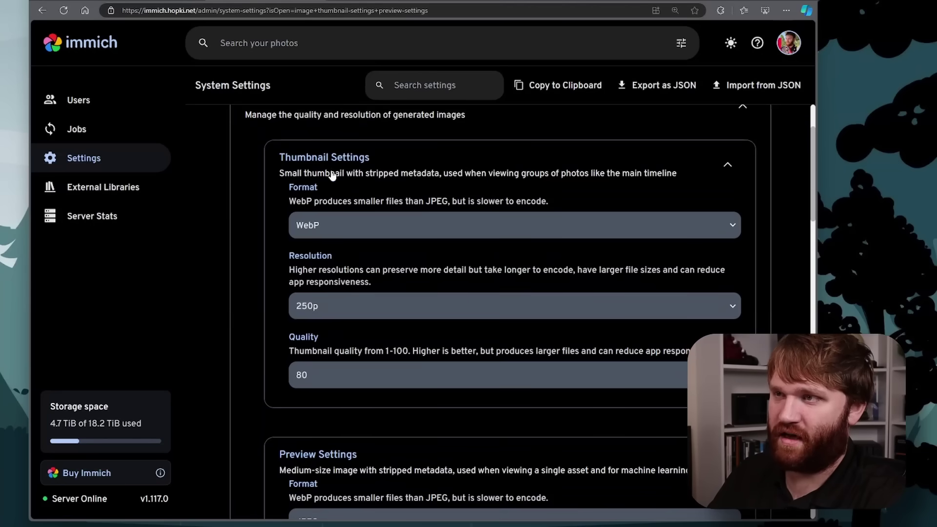
pyautogui.click(416, 224)
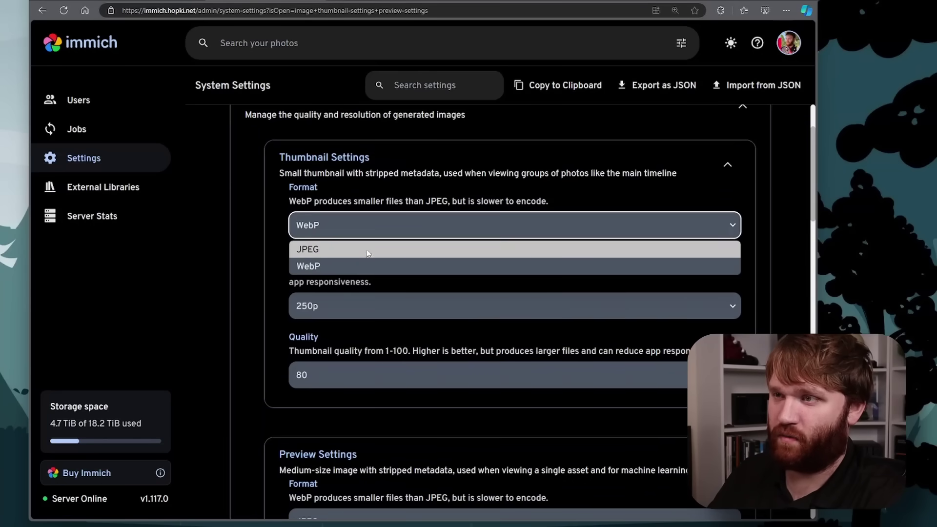
pyautogui.click(311, 250)
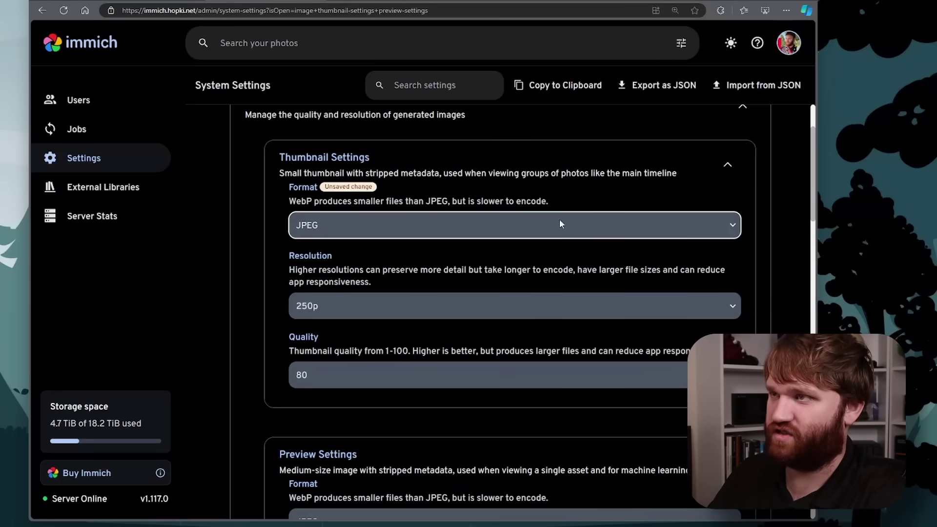
pyautogui.scroll(-6, 542, 361)
pyautogui.scroll(-3, 544, 364)
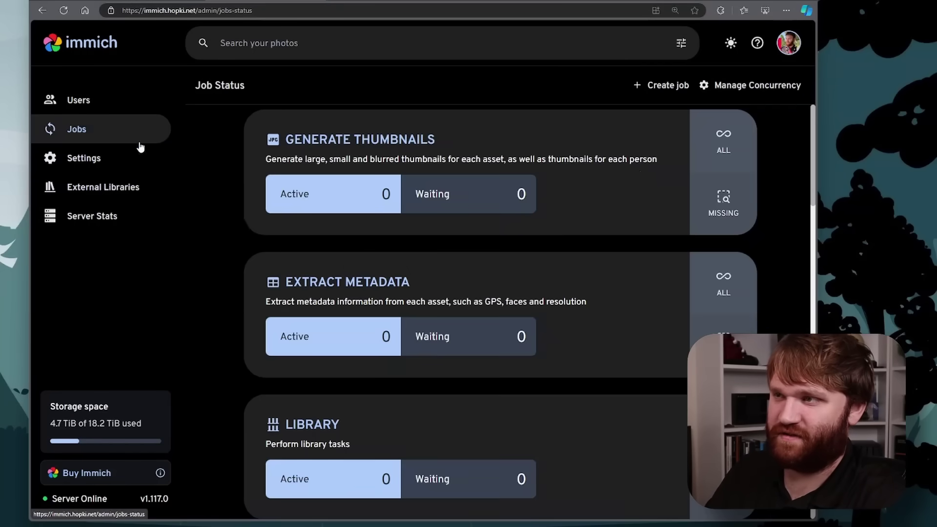
# Step: Start the Generate Thumbnails job, check External Libraries, then open Server Stats
pyautogui.click(705, 200)
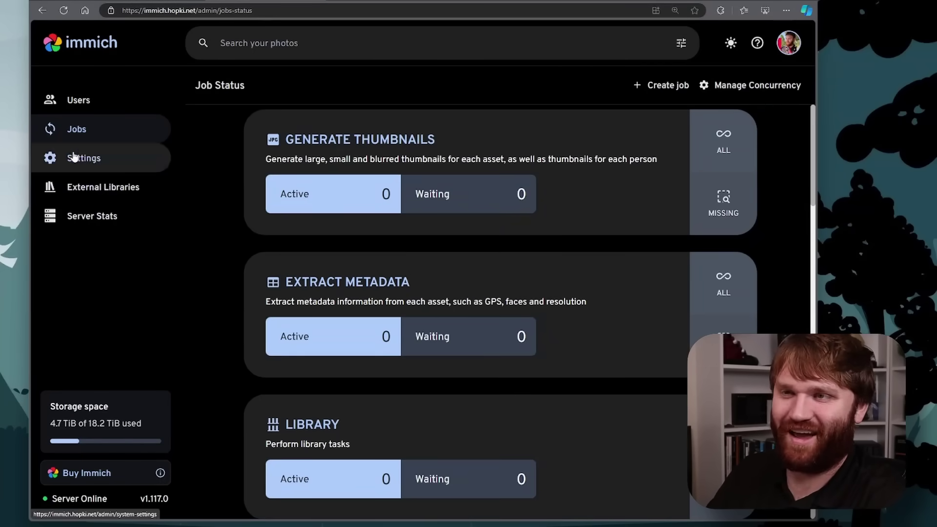
pyautogui.click(103, 190)
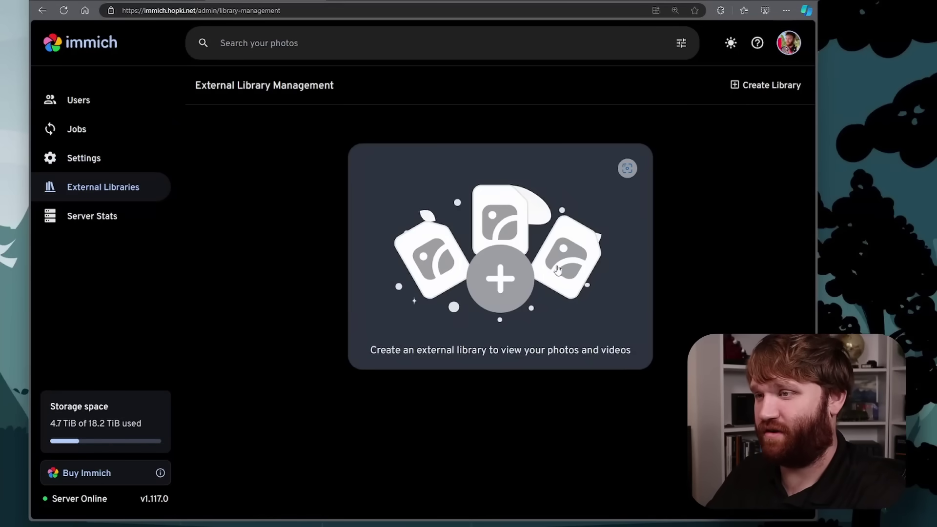
pyautogui.click(97, 220)
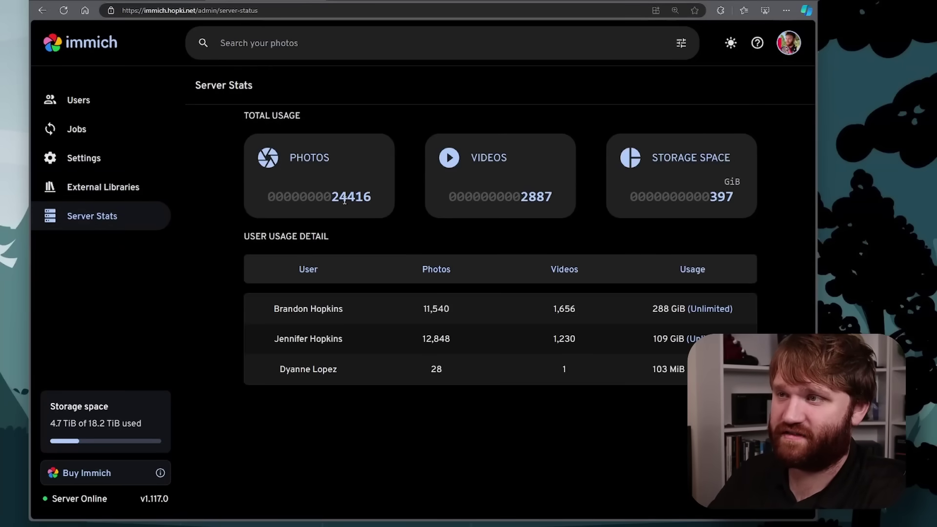
# Step: Highlight the totals of 24416 photos, 2887 videos and 397 GiB, and the per-user table
pyautogui.moveTo(329, 197); pyautogui.dragTo(380, 198)
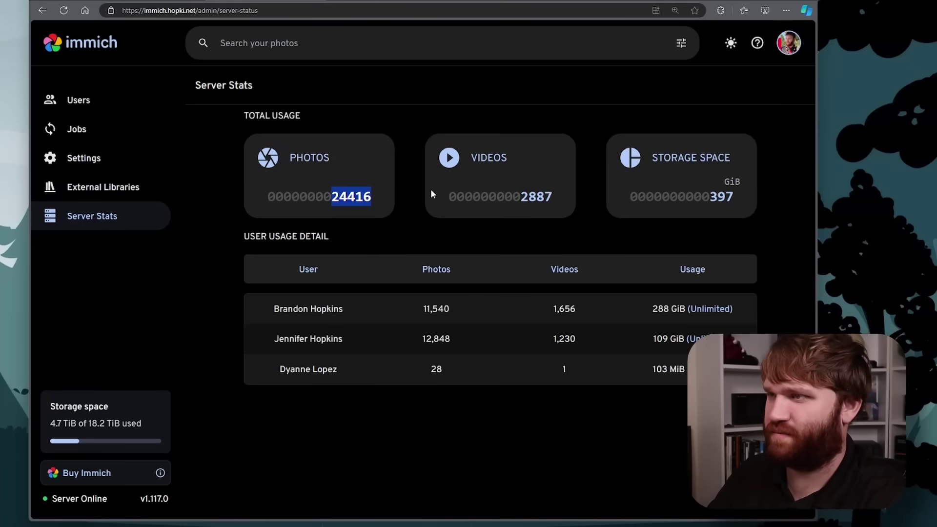
pyautogui.moveTo(528, 197); pyautogui.dragTo(553, 197)
pyautogui.moveTo(743, 195); pyautogui.dragTo(713, 196)
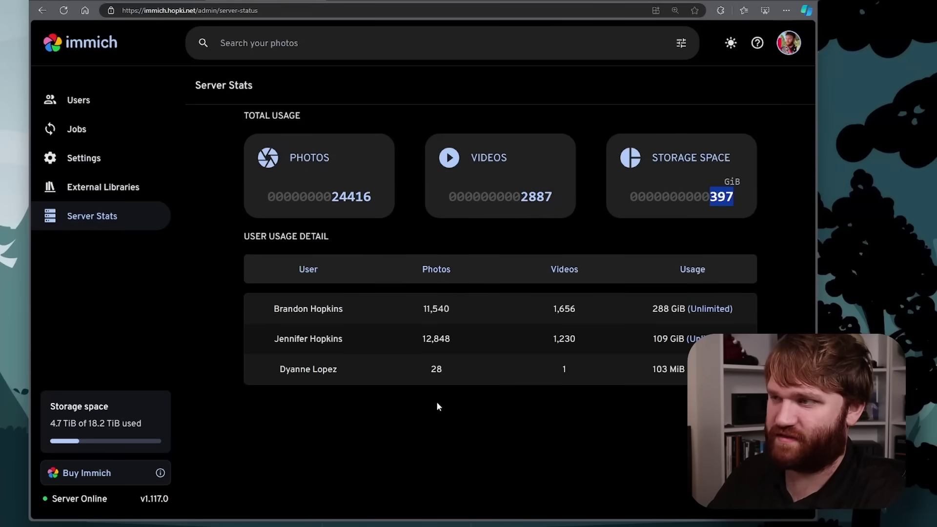
pyautogui.moveTo(586, 400); pyautogui.dragTo(301, 300)
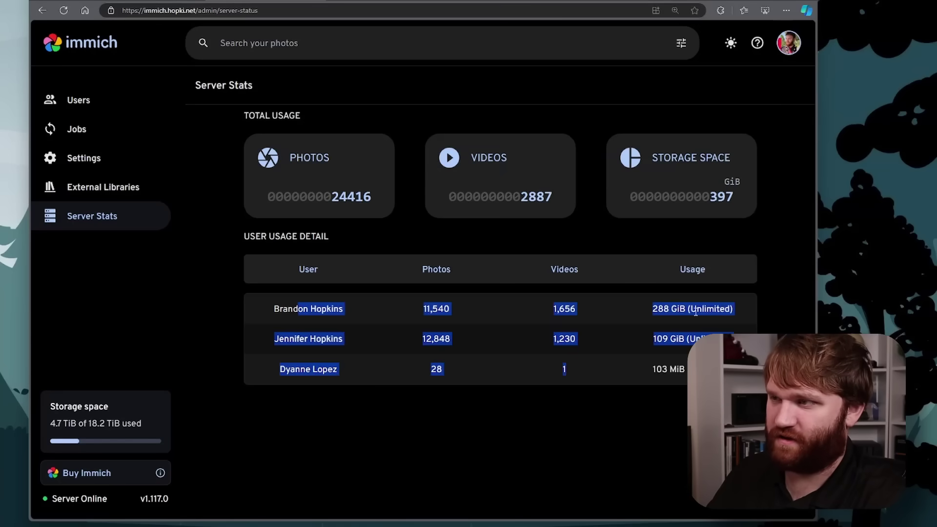
# Step: Highlight the Immich server's web address in the browser's address bar
pyautogui.click(562, 315)
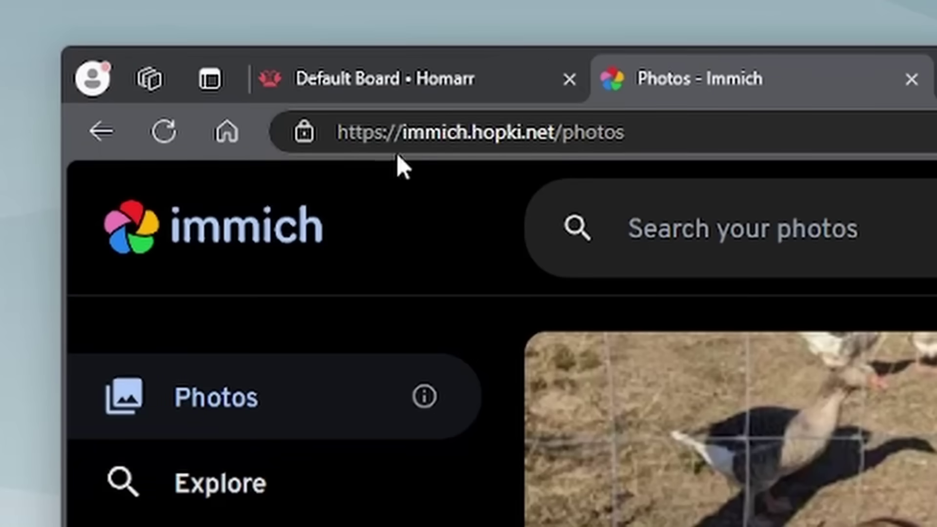
pyautogui.moveTo(422, 132); pyautogui.dragTo(632, 134)
pyautogui.press('End')
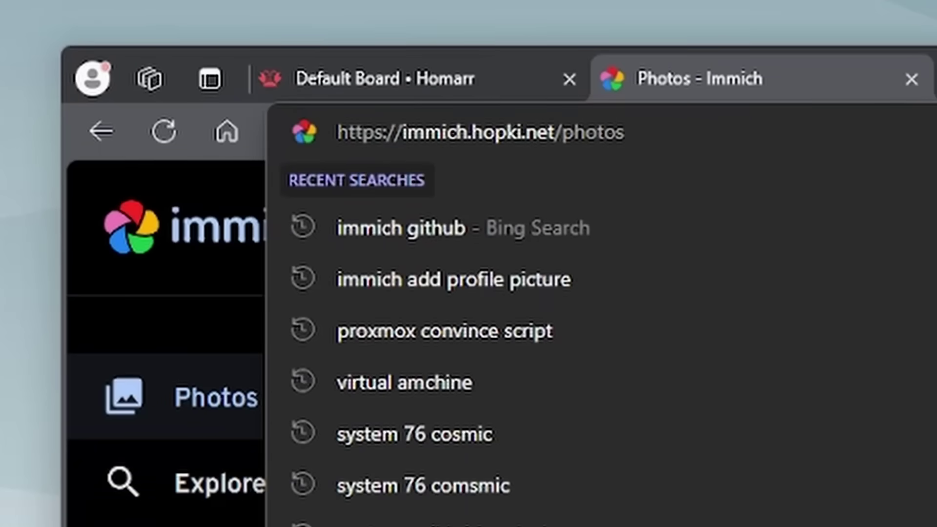
pyautogui.press('Return')
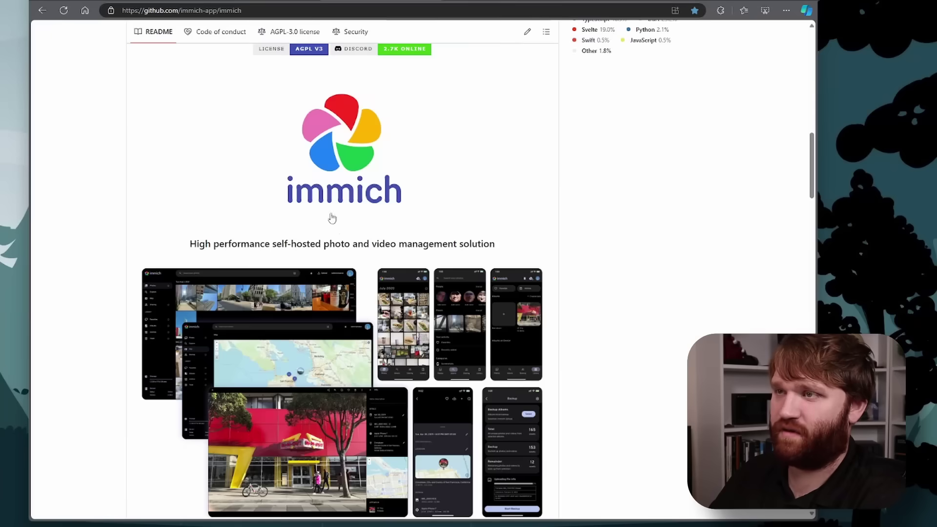
pyautogui.scroll(7, 331, 219)
pyautogui.scroll(-5, 335, 225)
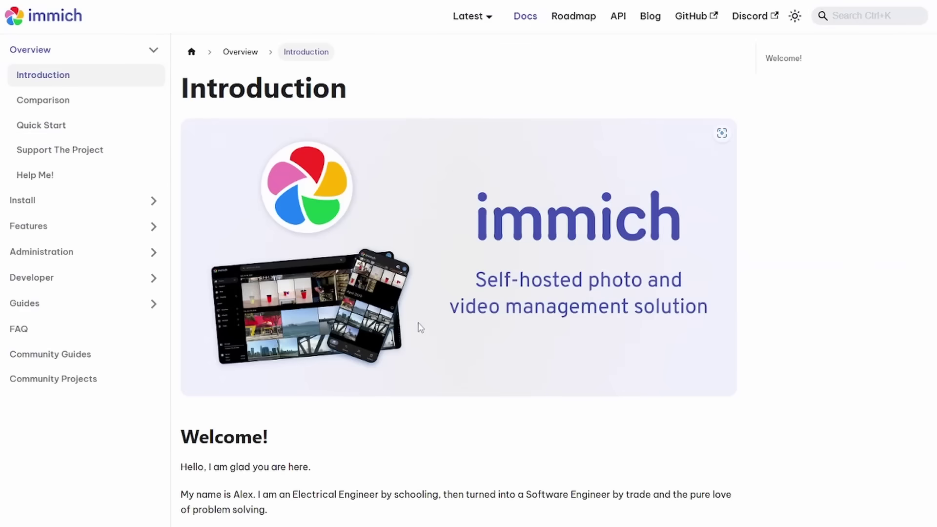
# Step: Review the install Requirements page, noting the recommended 6GB RAM and the Docker Compose requirement
pyautogui.click(55, 204)
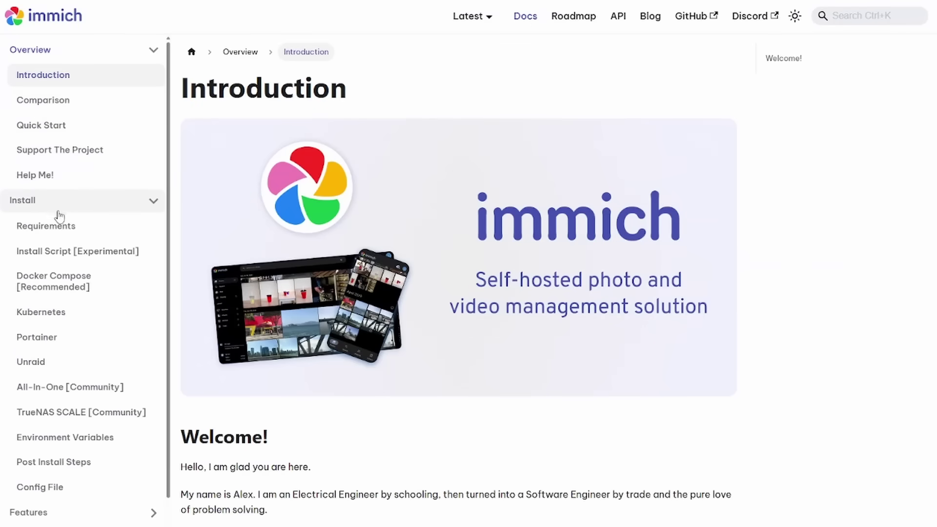
pyautogui.click(62, 225)
pyautogui.scroll(-3, 499, 268)
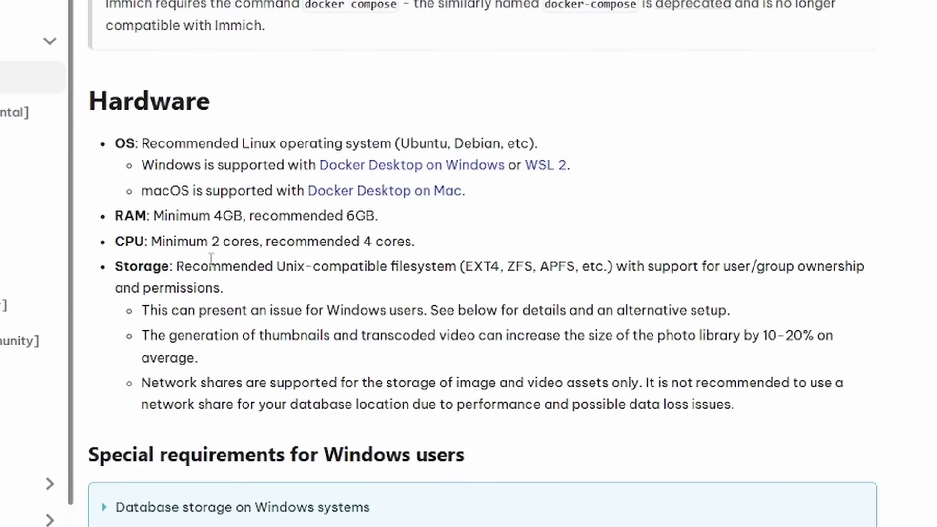
pyautogui.moveTo(382, 217); pyautogui.dragTo(415, 242)
pyautogui.click(519, 217)
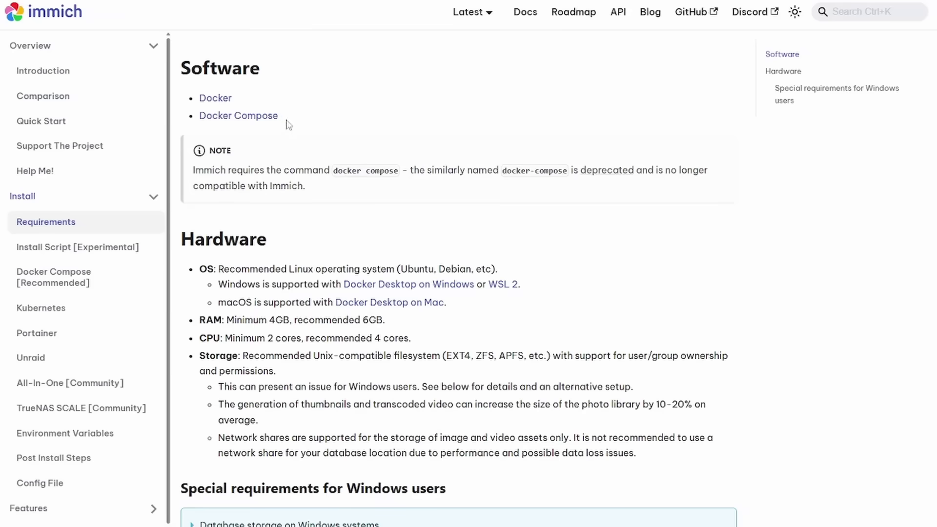
pyautogui.moveTo(288, 127); pyautogui.dragTo(253, 108)
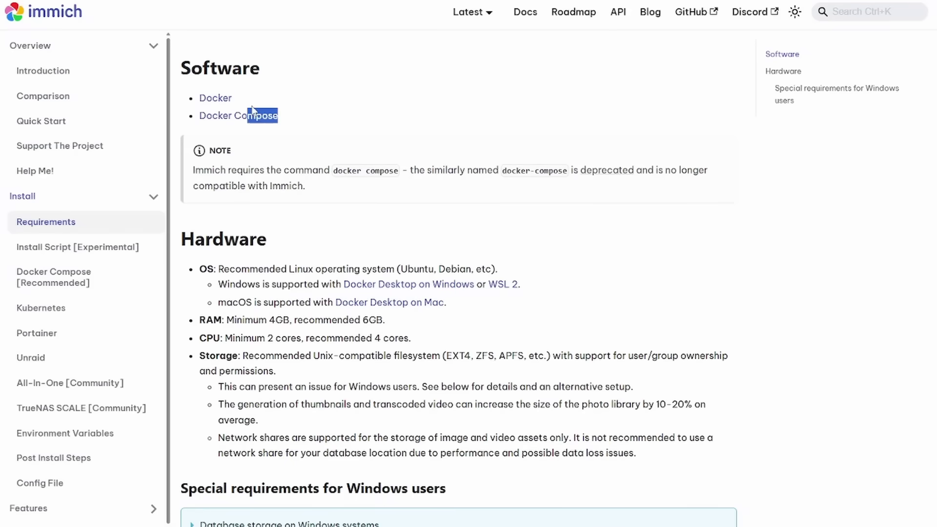
pyautogui.click(362, 104)
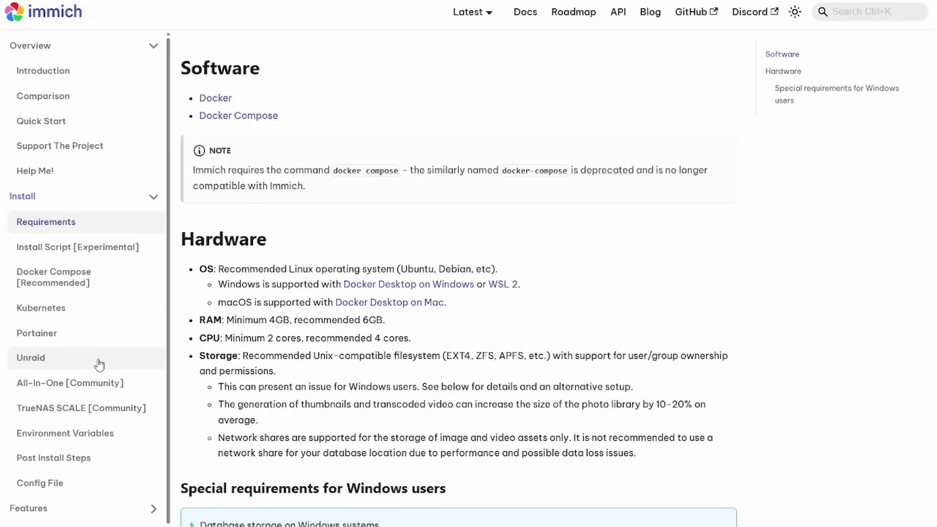
# Step: Open the Unraid installation guide and scroll down to its installation steps
pyautogui.click(60, 360)
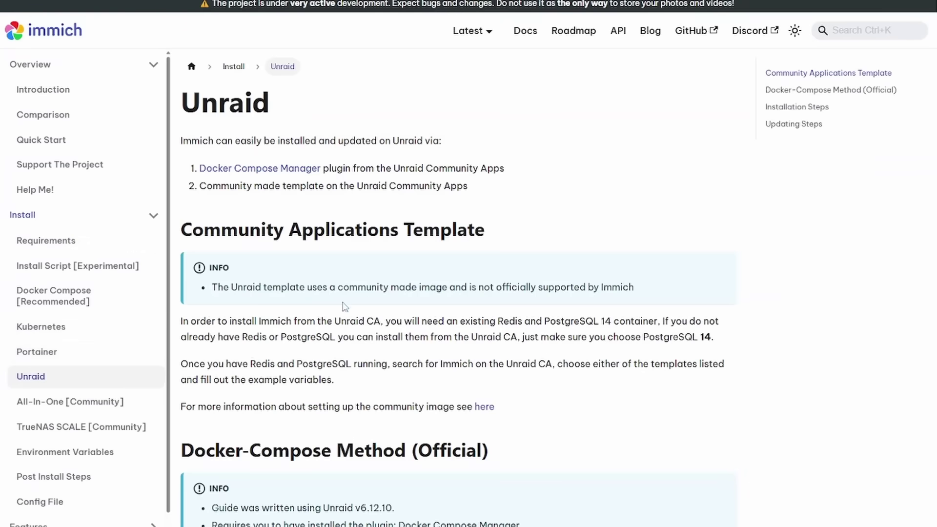
pyautogui.scroll(-6, 359, 275)
pyautogui.scroll(4, 361, 275)
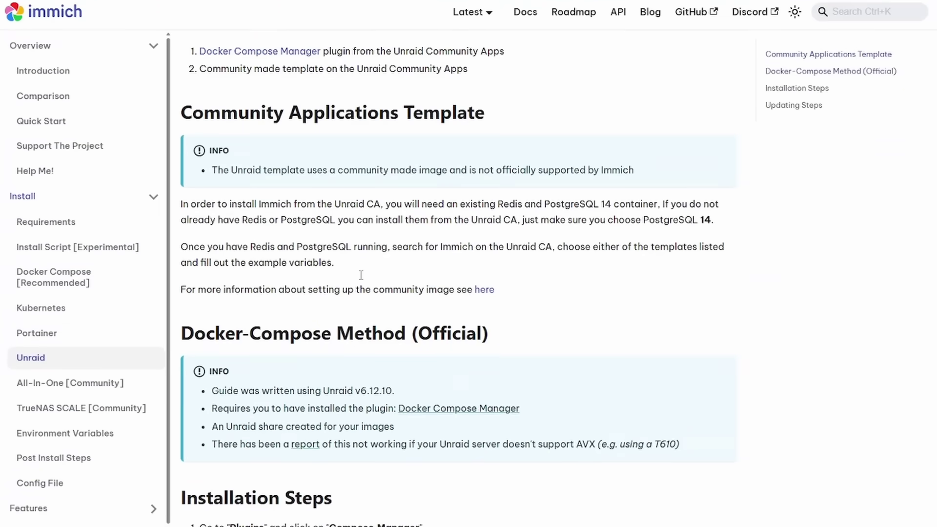
pyautogui.scroll(-10, 391, 292)
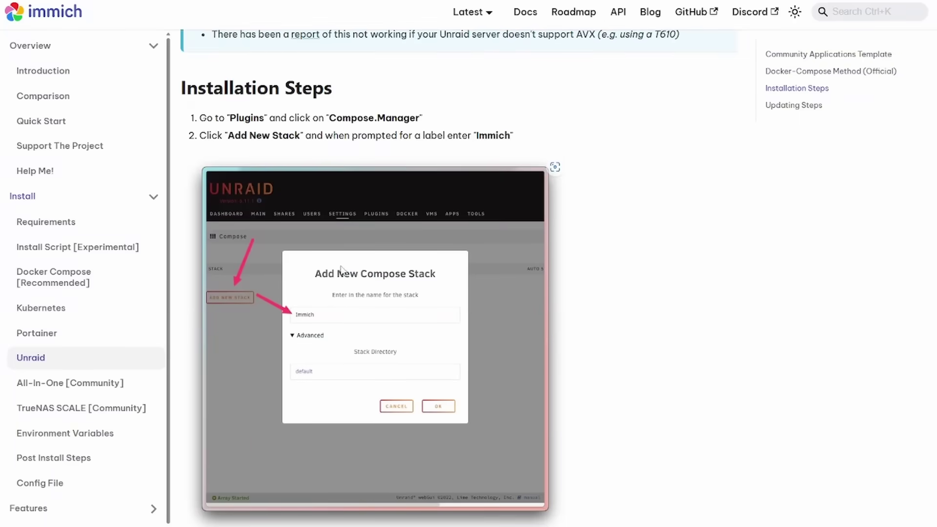
pyautogui.scroll(-12, 391, 308)
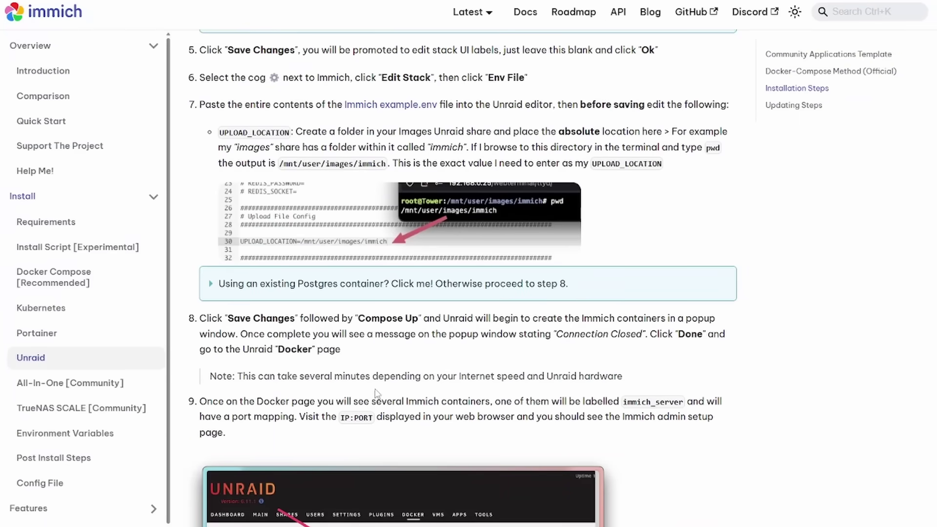
pyautogui.scroll(-2, 374, 395)
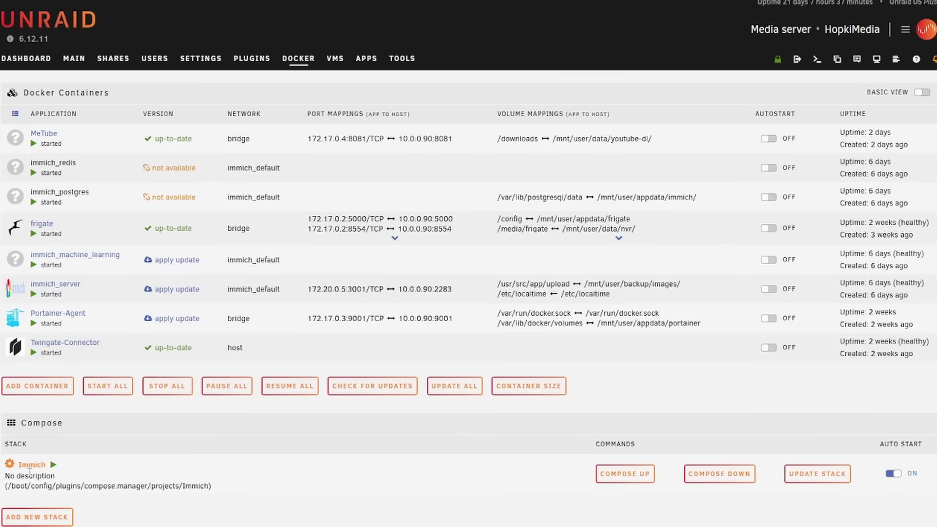
# Step: Highlight the Immich compose stack entry and its project path on Unraid's Docker page
pyautogui.moveTo(81, 489); pyautogui.dragTo(20, 460)
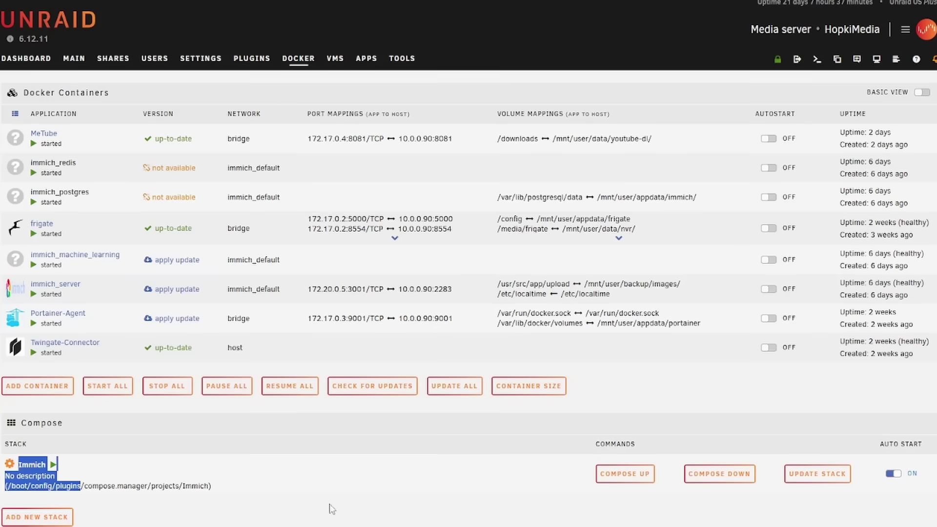
pyautogui.moveTo(332, 509); pyautogui.dragTo(200, 481)
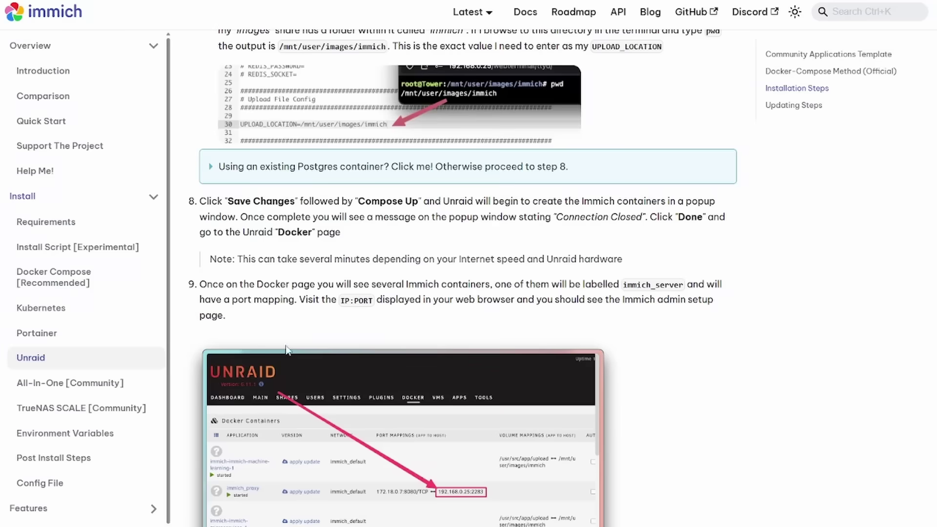
pyautogui.scroll(-12, 321, 309)
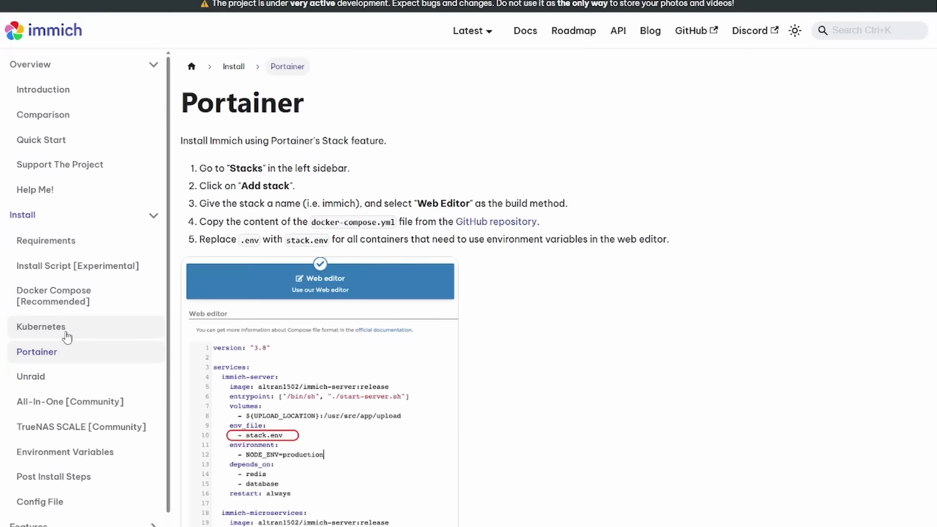
pyautogui.scroll(-1, 317, 289)
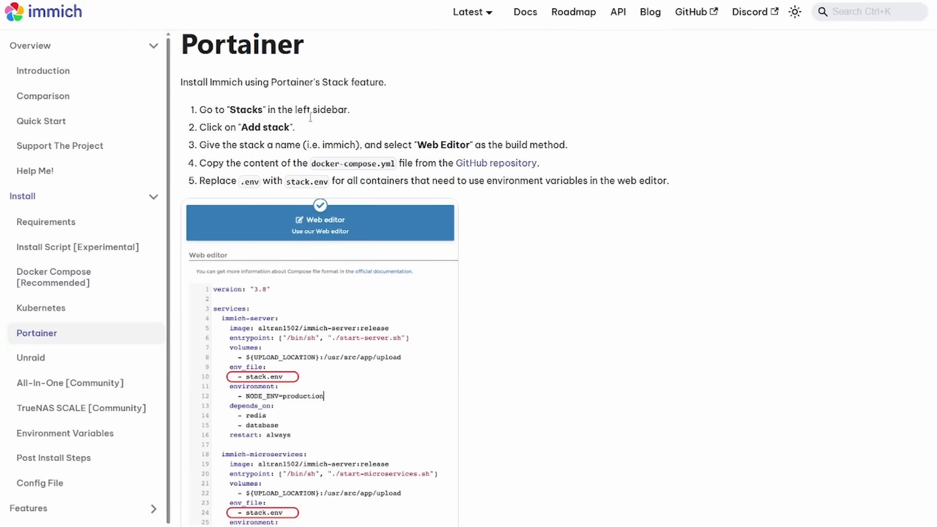
pyautogui.scroll(-10, 313, 131)
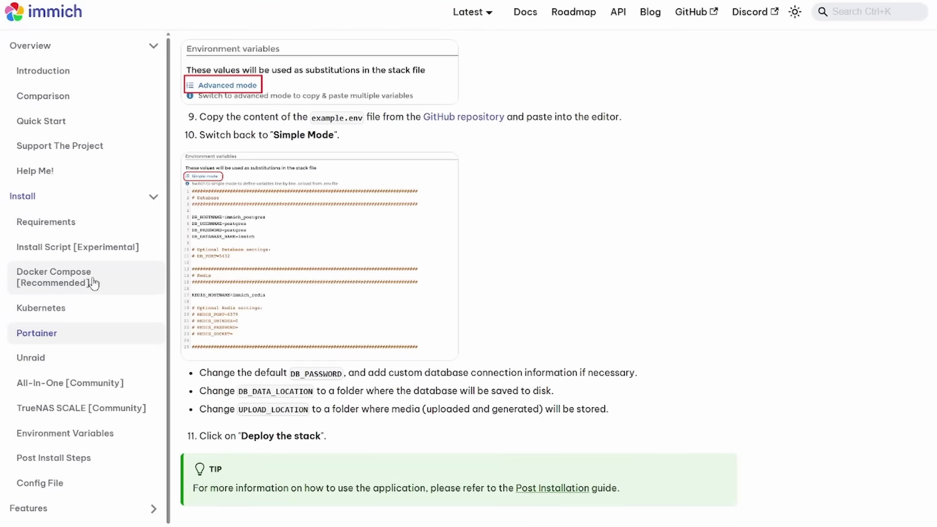
pyautogui.click(94, 283)
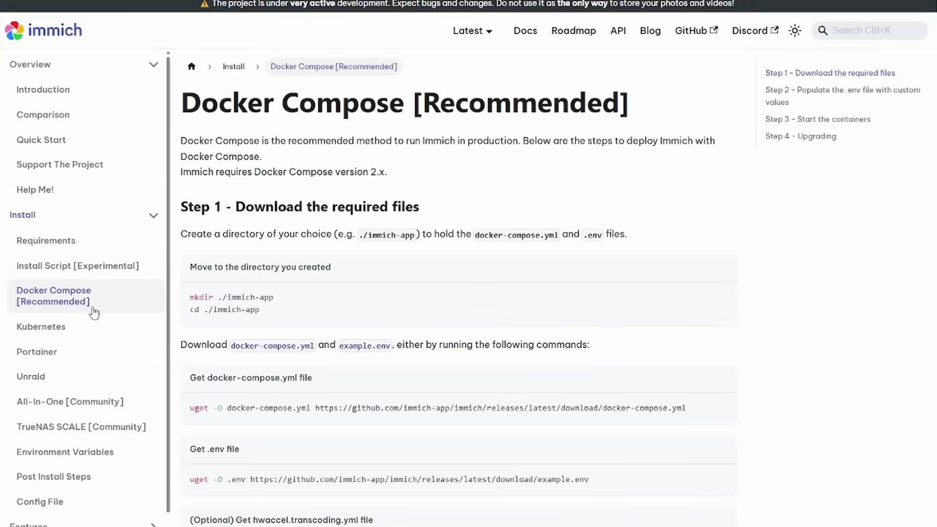
pyautogui.scroll(-2, 360, 302)
pyautogui.moveTo(248, 298); pyautogui.dragTo(439, 298)
pyautogui.moveTo(227, 369); pyautogui.dragTo(379, 368)
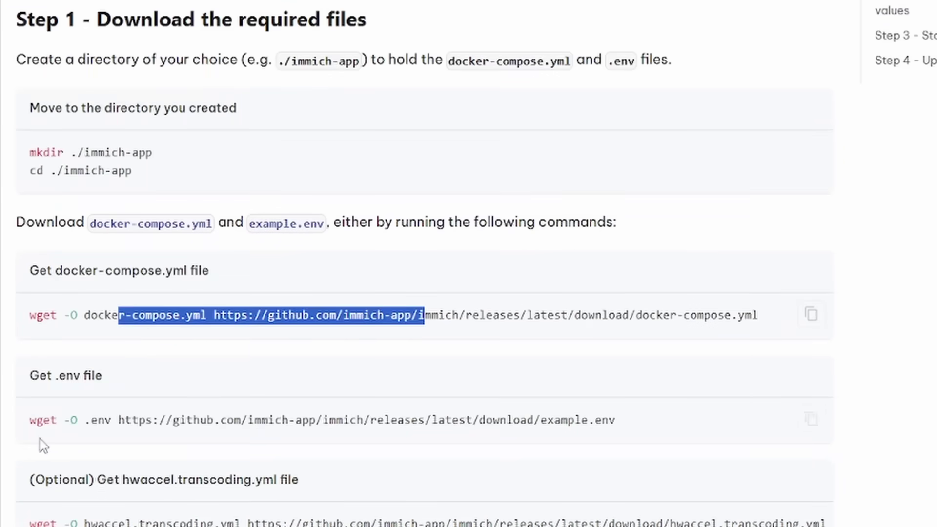
pyautogui.moveTo(307, 415); pyautogui.dragTo(341, 418)
pyautogui.scroll(-3, 190, 447)
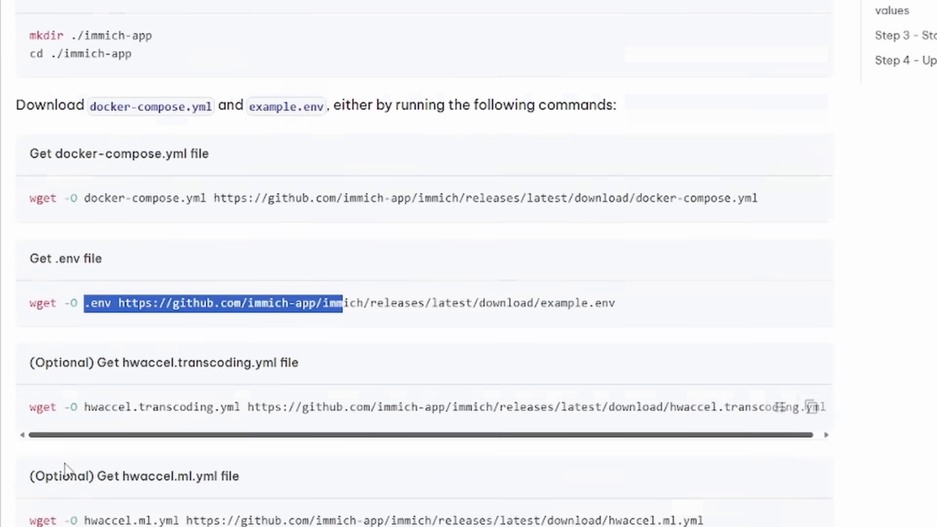
pyautogui.moveTo(65, 464); pyautogui.dragTo(489, 458)
pyautogui.click(367, 497)
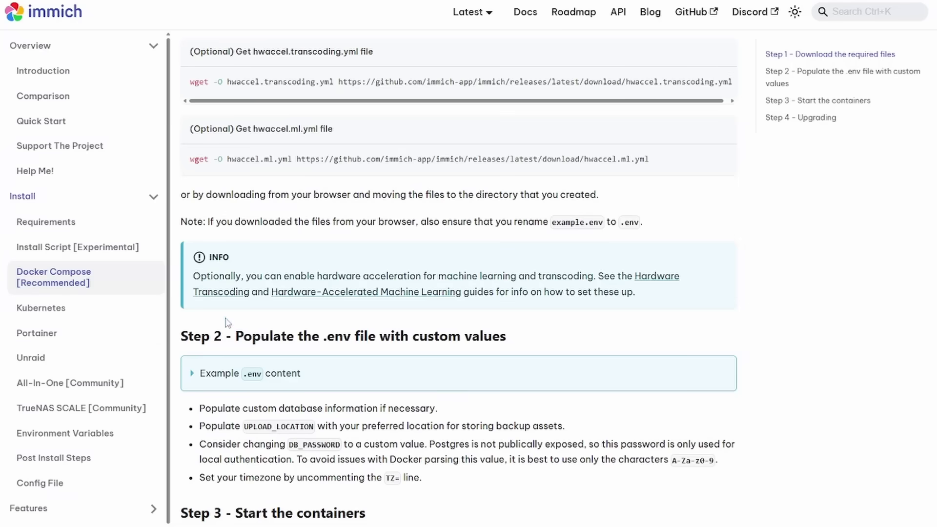
pyautogui.click(60, 335)
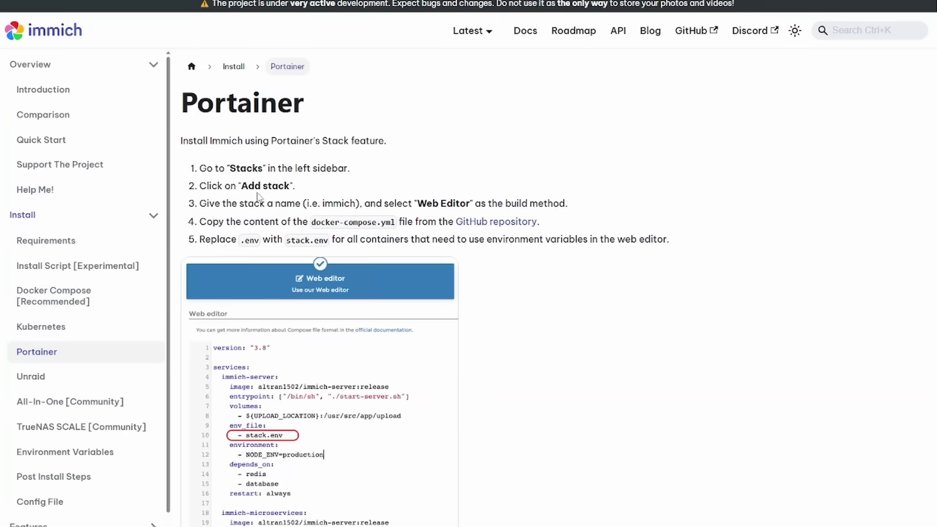
pyautogui.moveTo(216, 170); pyautogui.dragTo(324, 183)
# Step: Clear the highlighted steps on the page
pyautogui.click(487, 186)
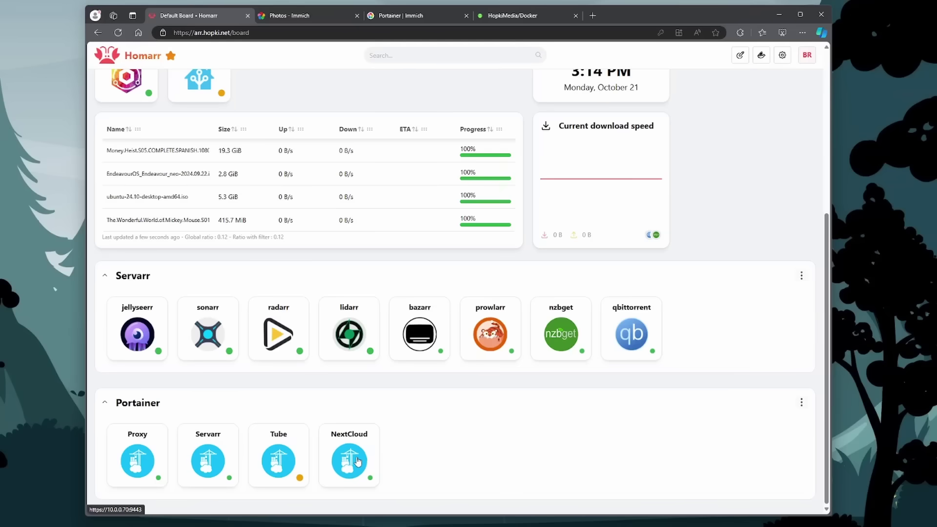
# Step: Log in to Portainer with the saved credentials and go to the local environment's Stacks list
pyautogui.click(192, 449)
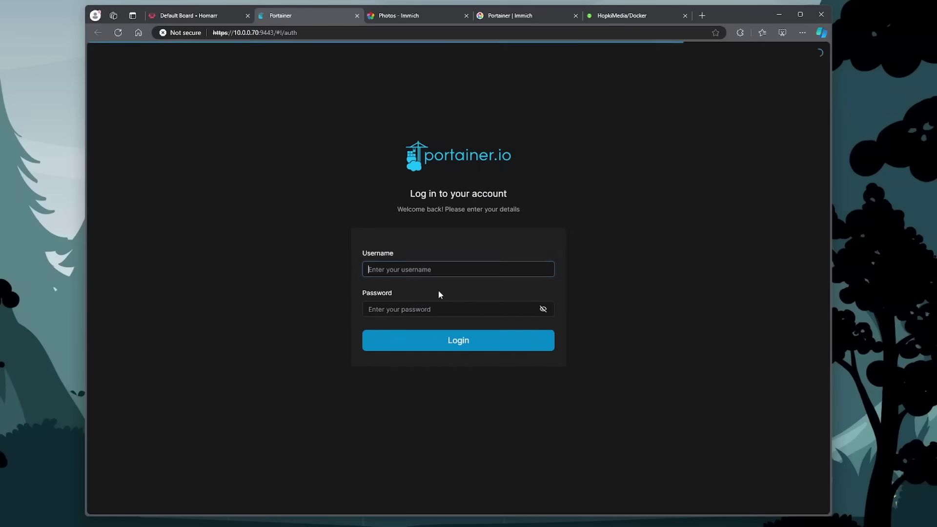
pyautogui.click(432, 270)
pyautogui.click(405, 300)
pyautogui.press('Return')
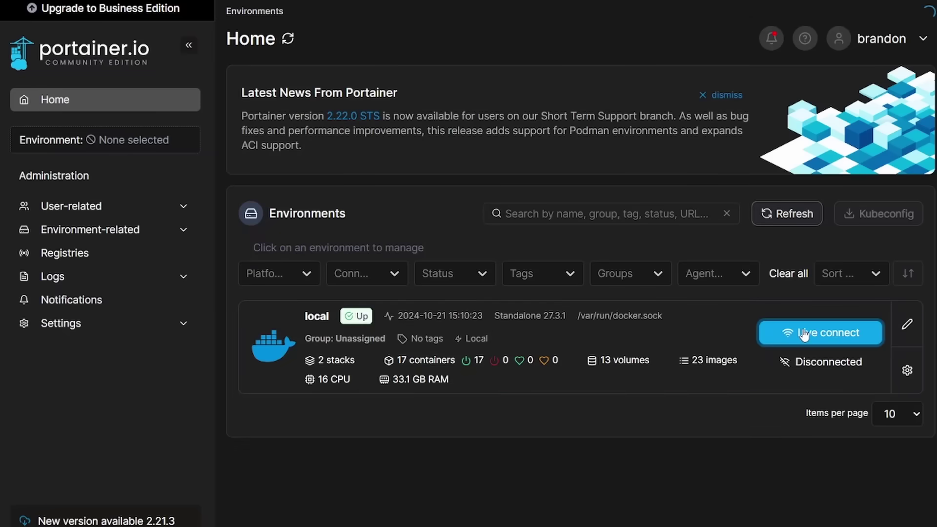
pyautogui.click(804, 334)
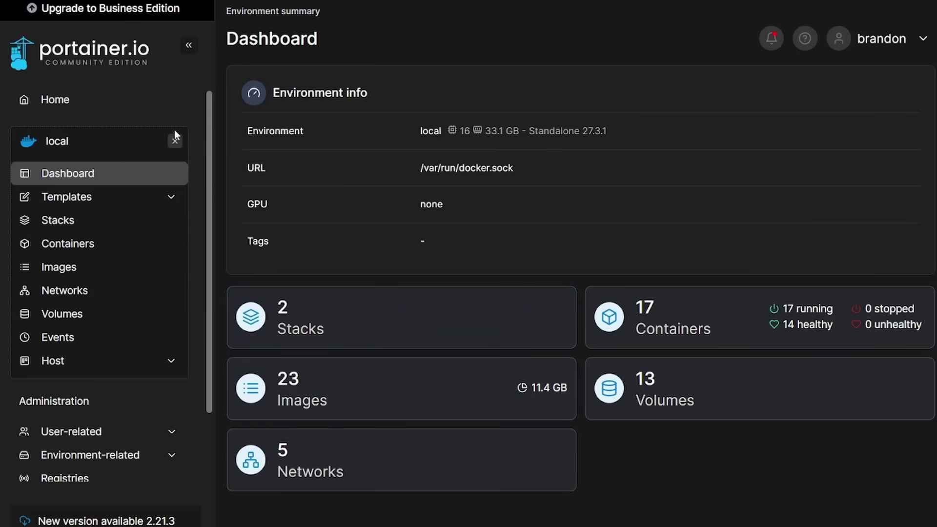
pyautogui.click(100, 220)
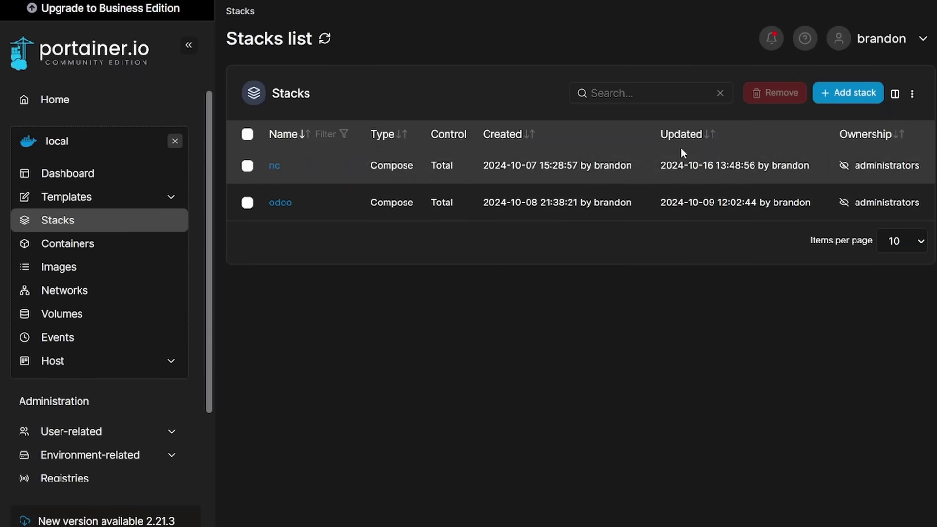
# Step: Add a new stack named immich and paste the docker-compose file into the Web editor
pyautogui.click(854, 104)
pyautogui.write('im')
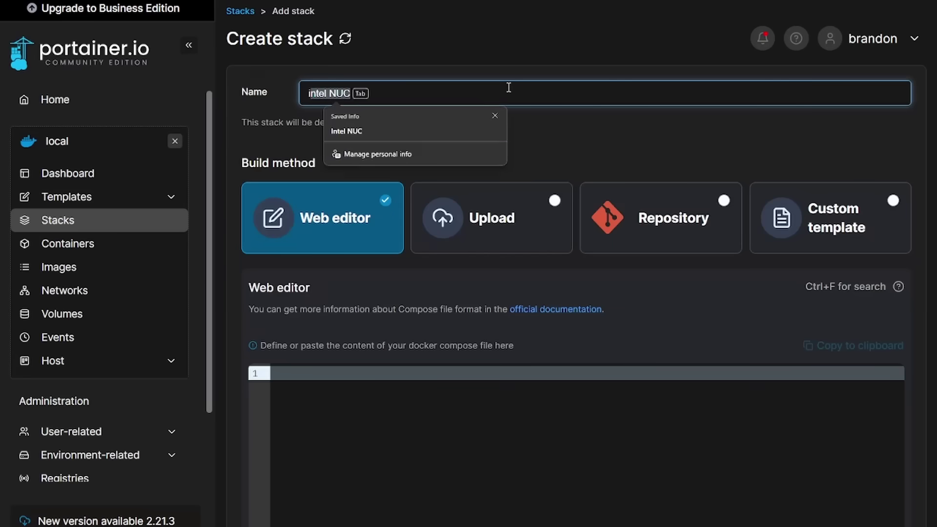
pyautogui.write('mich')
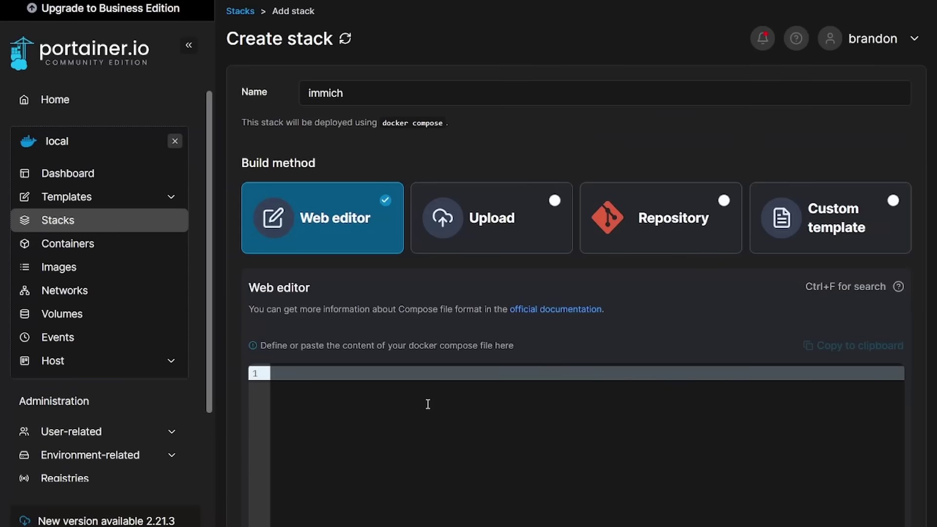
pyautogui.hotkey('ctrl', 'v')
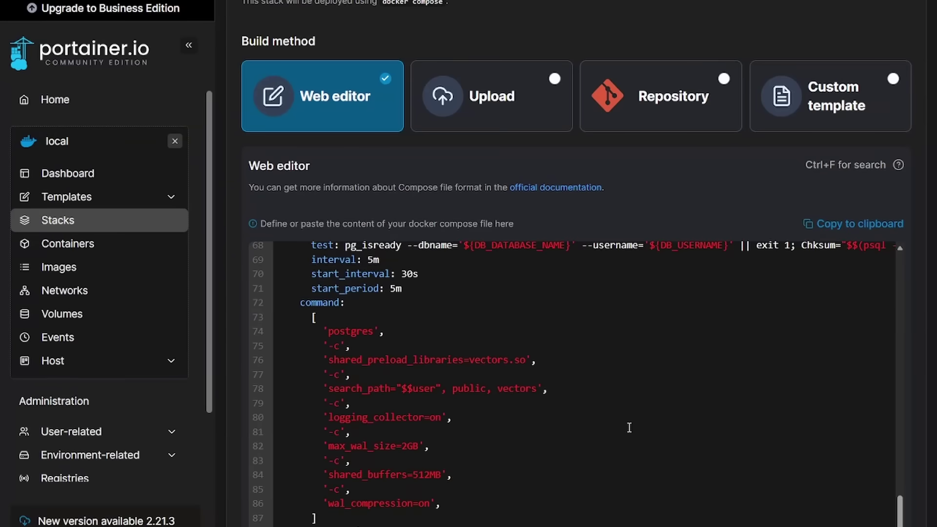
pyautogui.scroll(5, 628, 427)
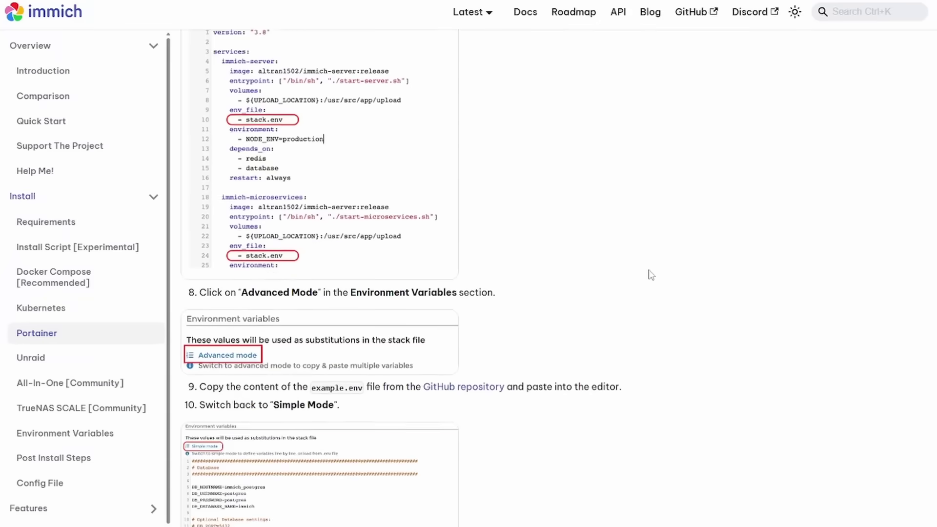
pyautogui.scroll(-2, 648, 274)
pyautogui.scroll(5, 649, 274)
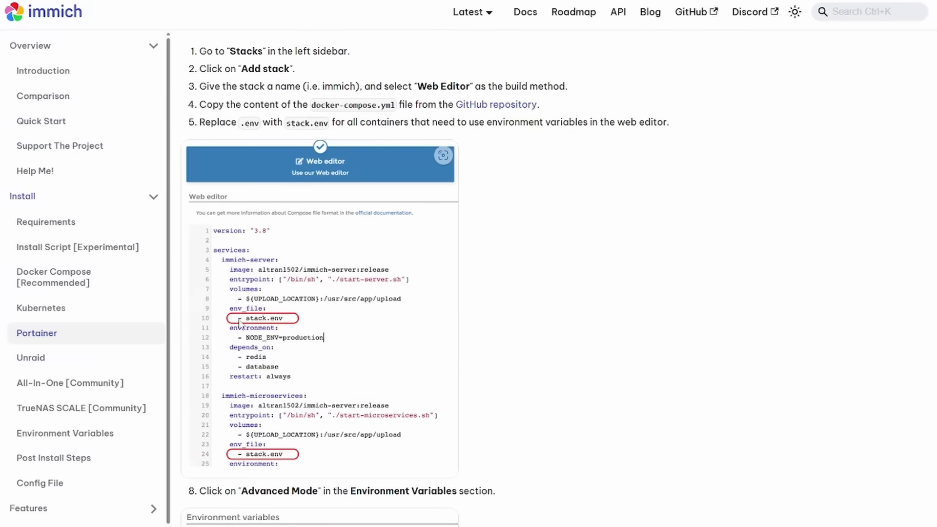
# Step: Change the env_file entries on lines 23 and 44 from .env to stack.env
pyautogui.doubleClick(290, 126)
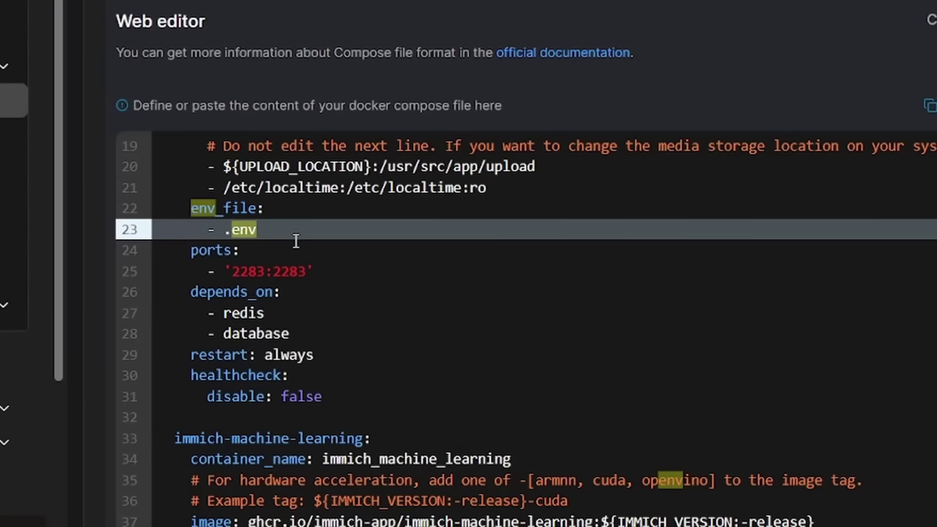
pyautogui.hotkey('ctrl', 'v')
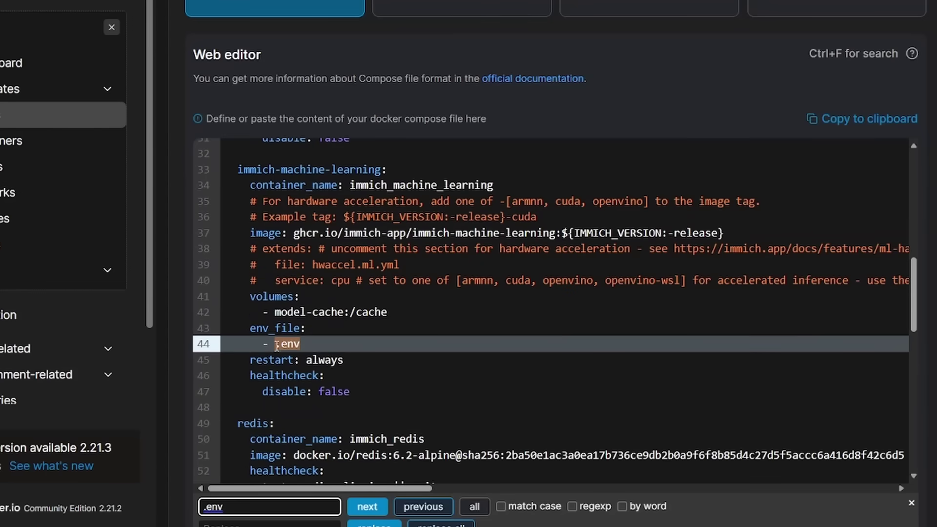
pyautogui.click(277, 345)
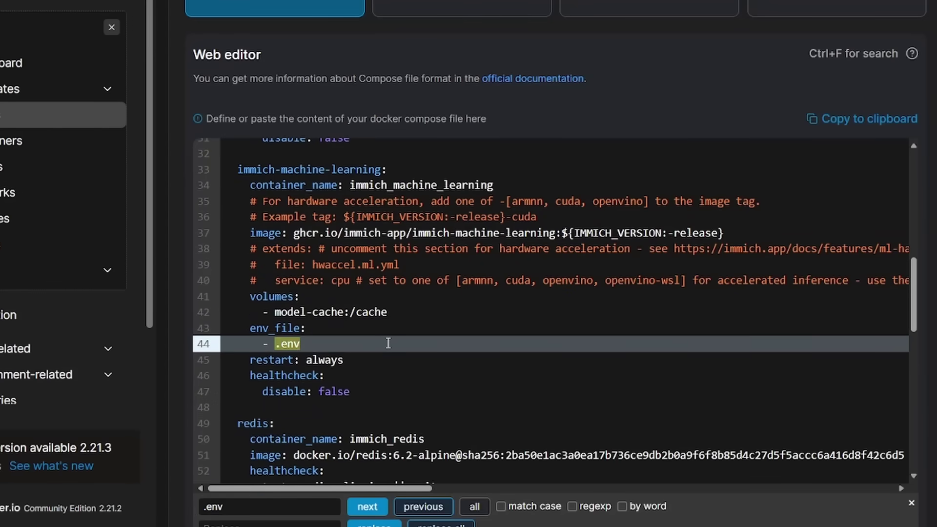
pyautogui.hotkey('ctrl', 'v')
pyautogui.press('Escape')
pyautogui.scroll(-7, 553, 409)
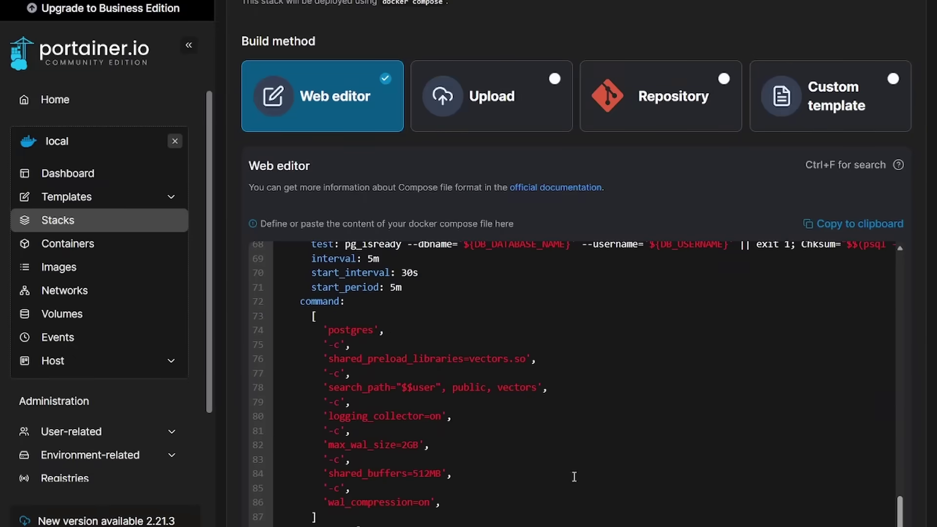
pyautogui.scroll(-10, 573, 485)
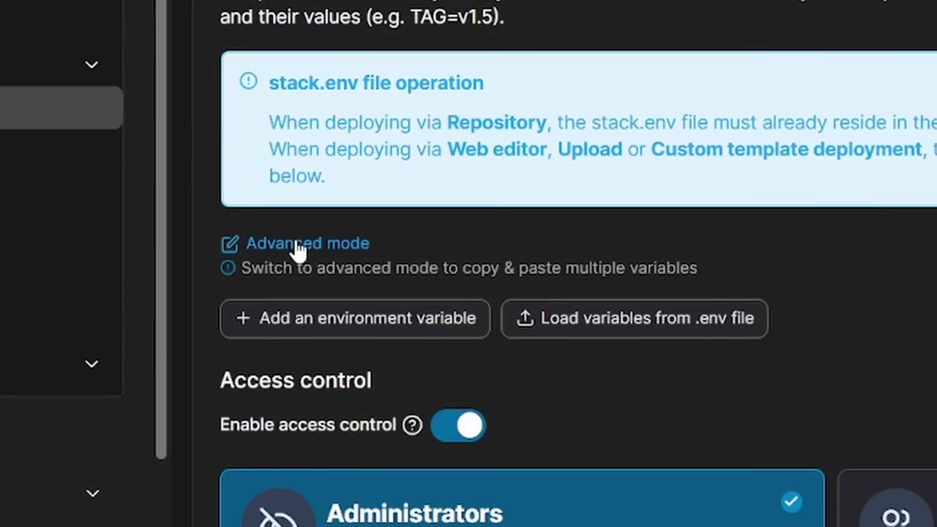
# Step: In Advanced mode, set UPLOAD_LOCATION to the uploads folder in the home immich directory
pyautogui.click(299, 247)
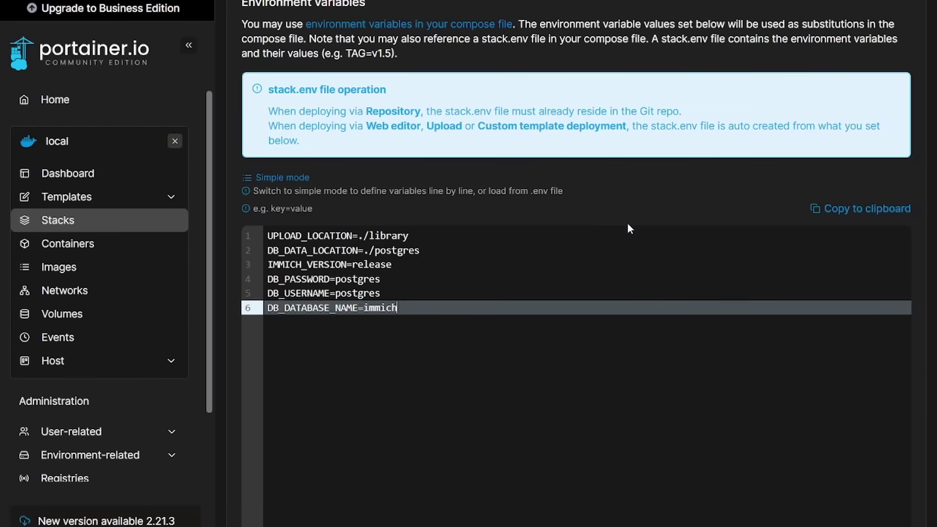
pyautogui.moveTo(585, 308); pyautogui.dragTo(263, 232)
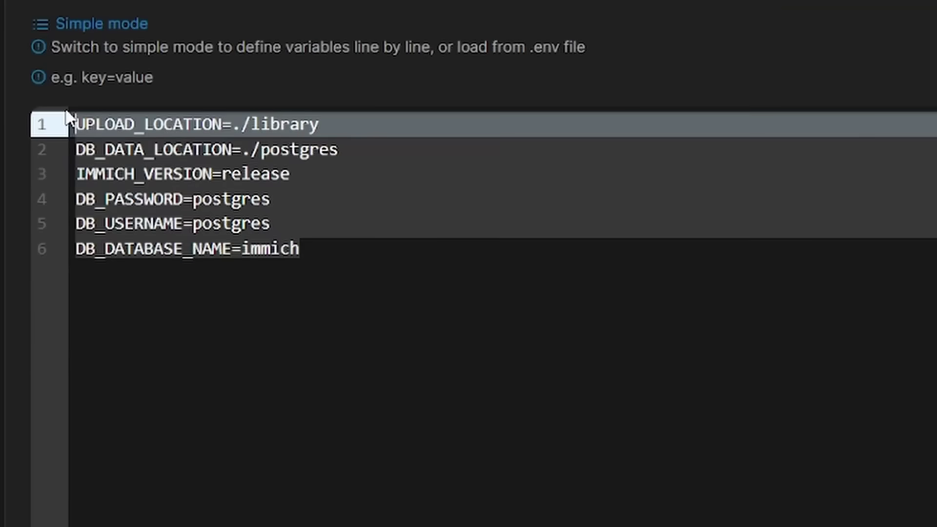
pyautogui.moveTo(69, 117); pyautogui.dragTo(299, 249)
pyautogui.moveTo(138, 121); pyautogui.dragTo(352, 130)
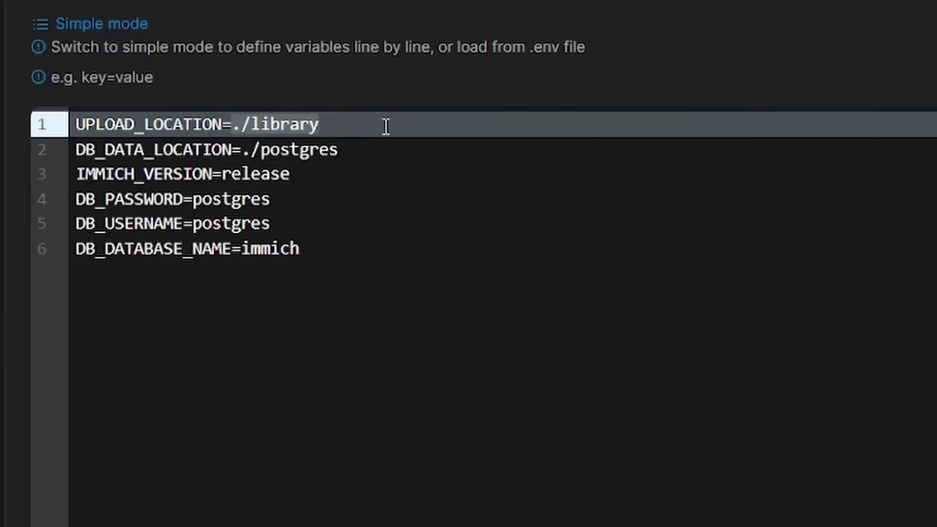
pyautogui.write('/home/brandfo')
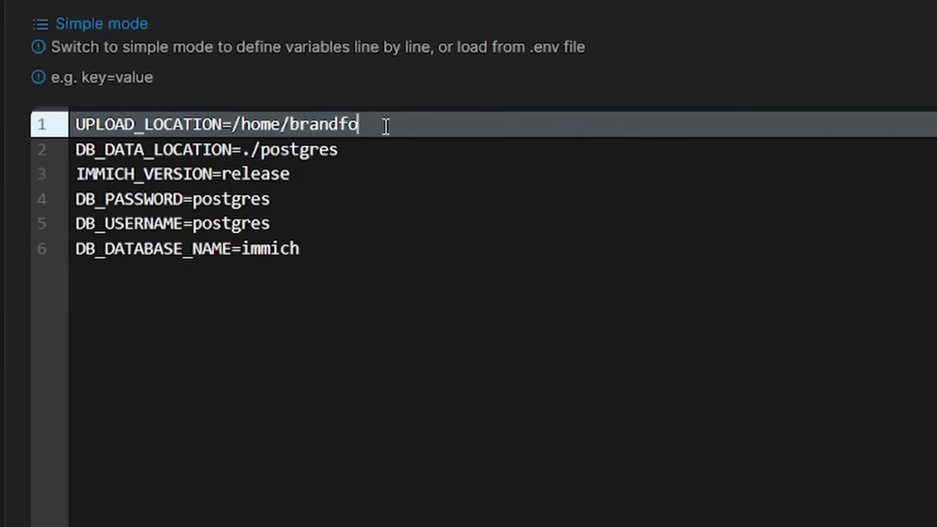
pyautogui.press('BackSpace')
pyautogui.press('BackSpace')
pyautogui.write('on/immich/uploads')
# Step: Point DB_DATA_LOCATION to the home immich path and review the database password and username
pyautogui.moveTo(338, 149); pyautogui.dragTo(244, 150)
pyautogui.hotkey('ctrl', 'v')
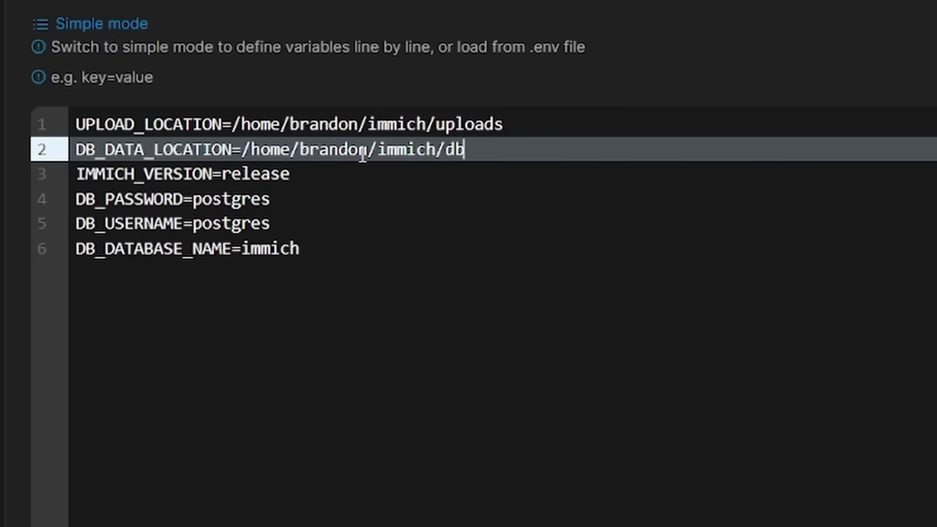
pyautogui.moveTo(195, 199); pyautogui.dragTo(271, 199)
pyautogui.moveTo(193, 223); pyautogui.dragTo(280, 228)
pyautogui.click(294, 249)
pyautogui.click(184, 199)
pyautogui.click(200, 222)
pyautogui.click(454, 200)
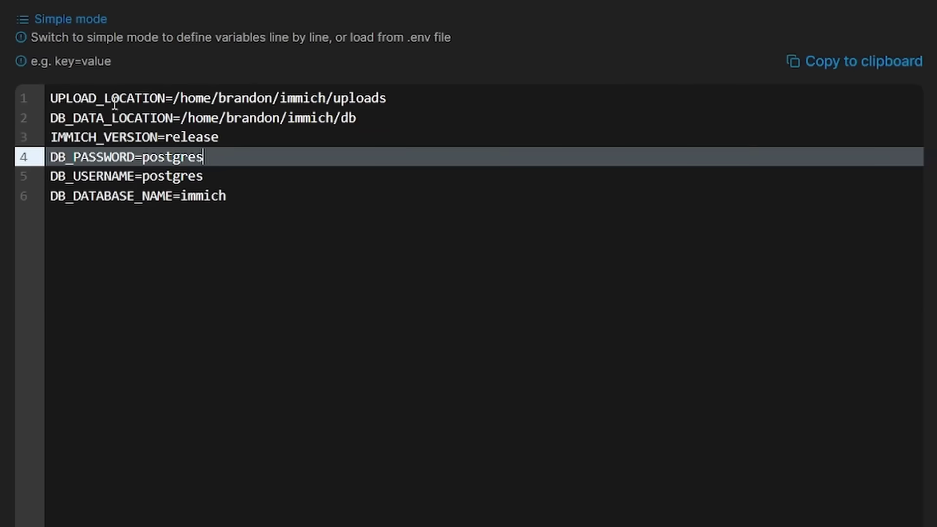
# Step: Return to Simple mode and review the database name, username and password variables
pyautogui.click(78, 22)
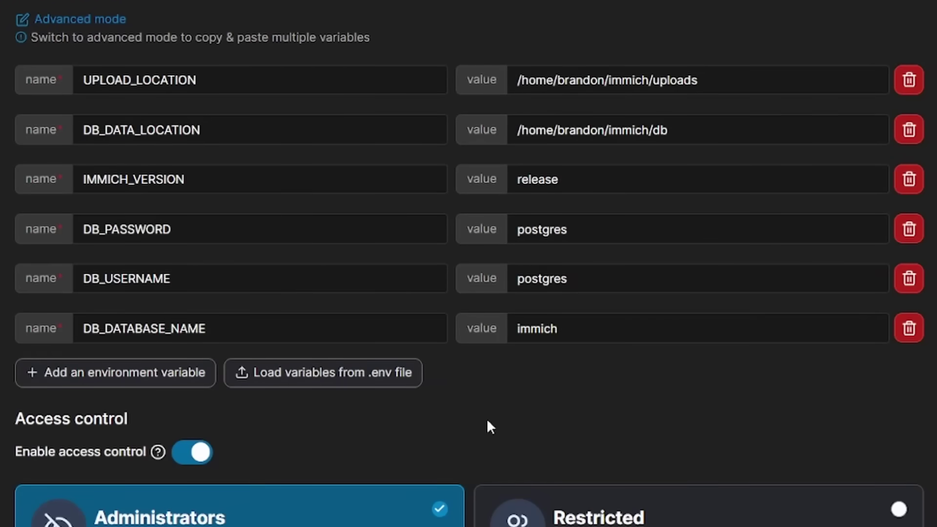
pyautogui.doubleClick(610, 327)
pyautogui.doubleClick(556, 278)
pyautogui.doubleClick(602, 229)
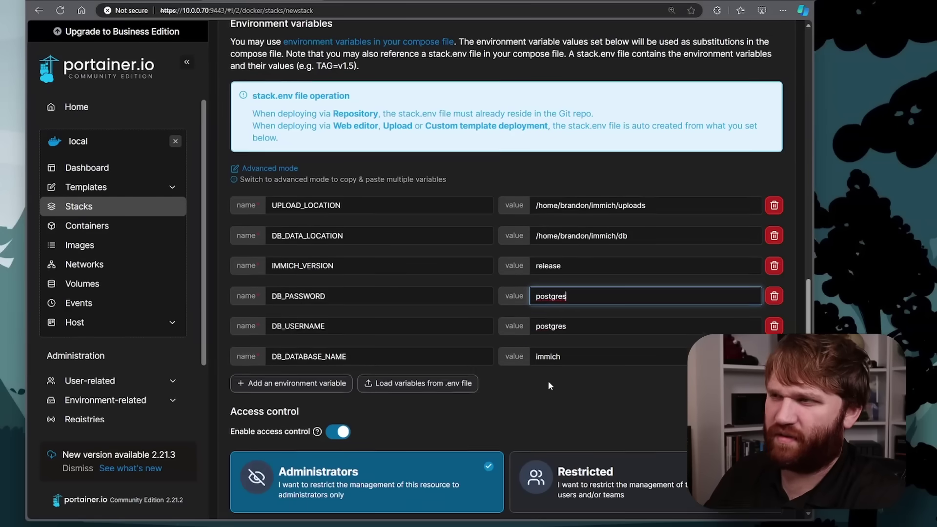
pyautogui.scroll(-1, 548, 380)
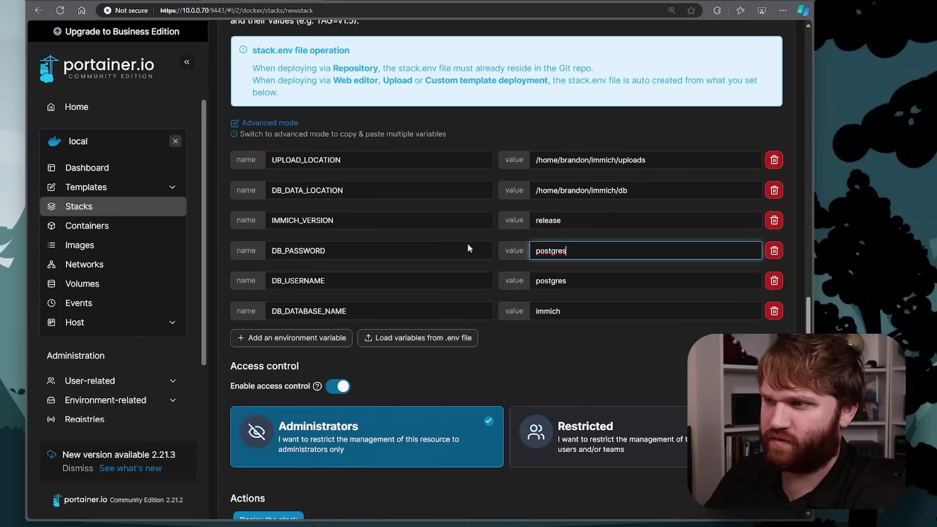
pyautogui.scroll(-1, 538, 361)
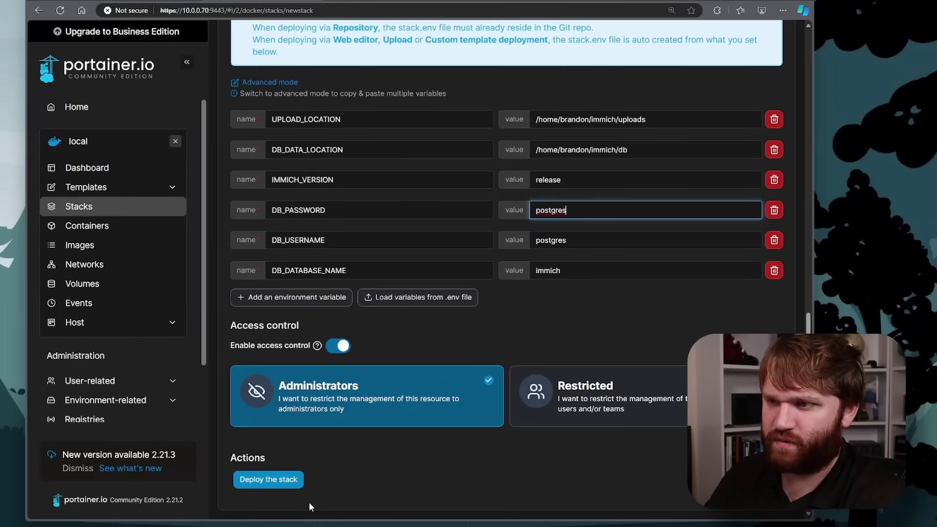
# Step: Deploy the immich stack and check the immich_server container's startup logs
pyautogui.click(268, 480)
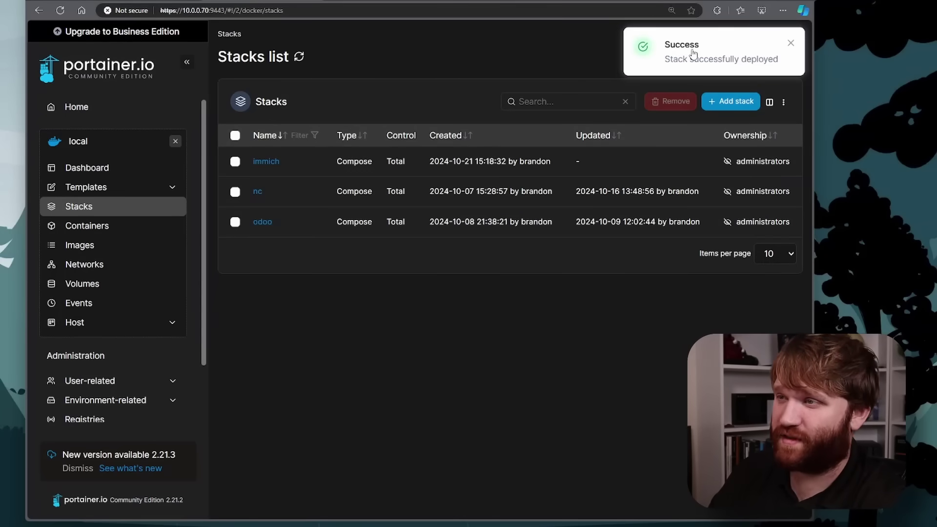
pyautogui.click(263, 161)
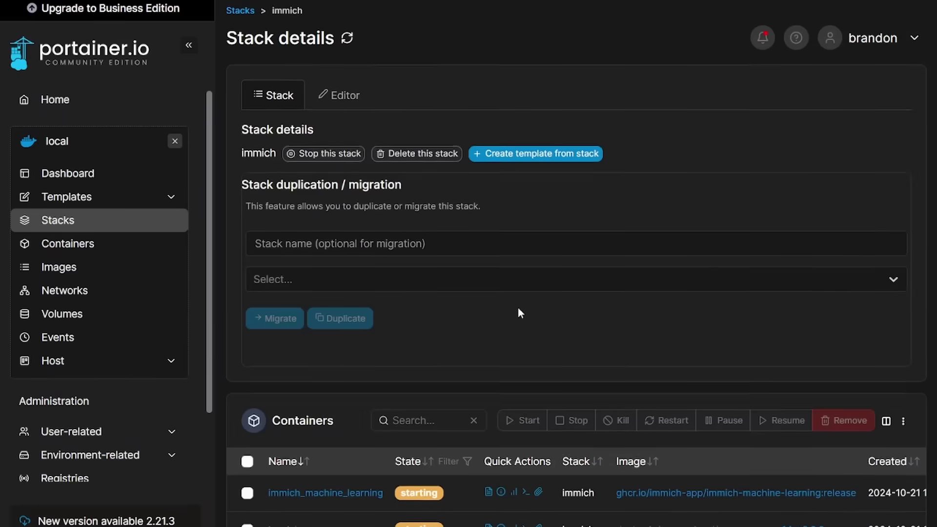
pyautogui.scroll(-3, 518, 310)
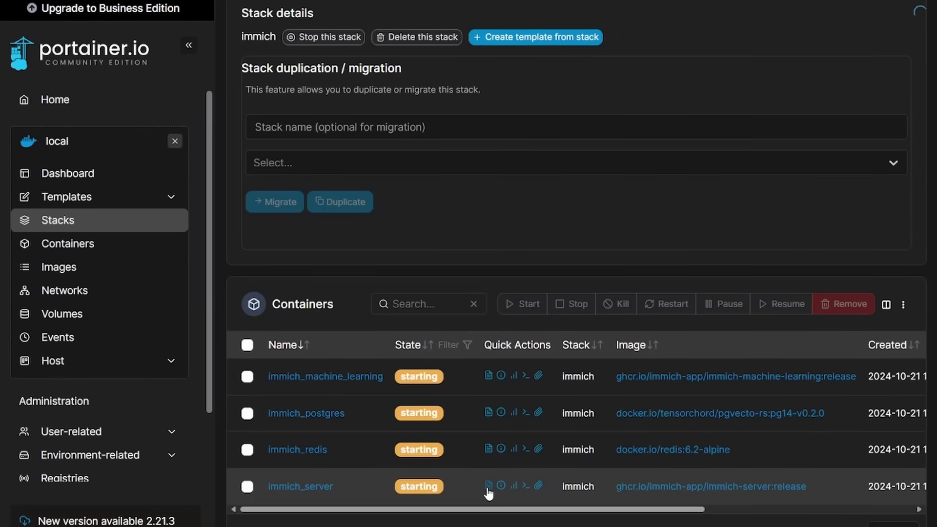
pyautogui.click(488, 487)
pyautogui.moveTo(754, 483); pyautogui.dragTo(388, 433)
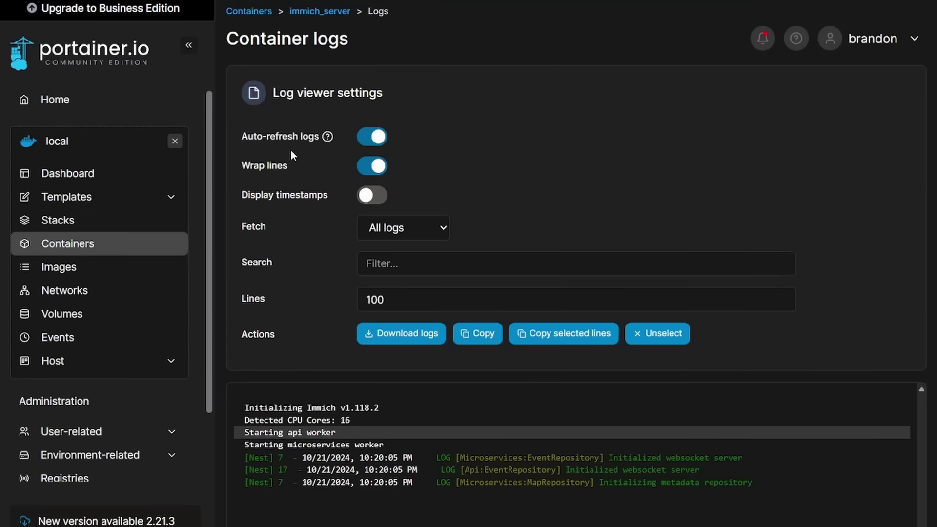
# Step: Inspect the immich_server container and confirm the compose file maps port 2283:2283
pyautogui.click(321, 15)
pyautogui.scroll(-5, 459, 329)
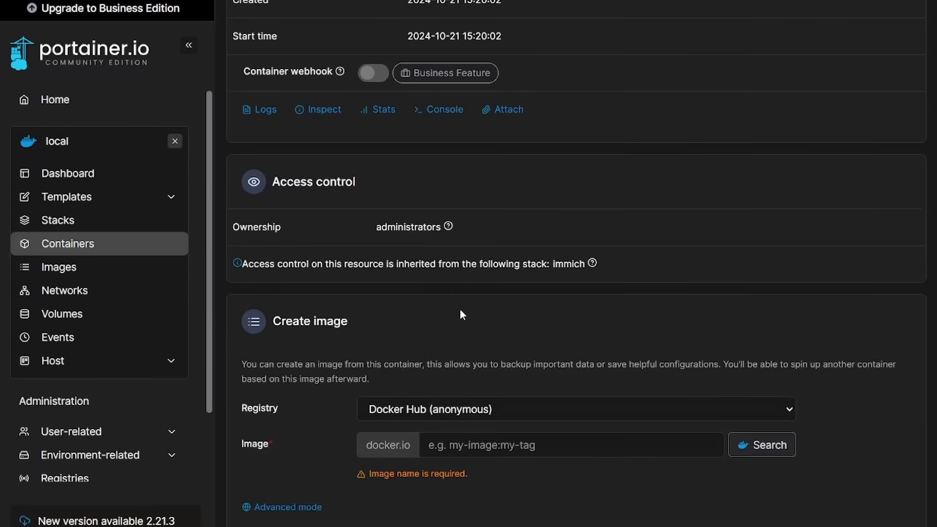
pyautogui.scroll(5, 460, 309)
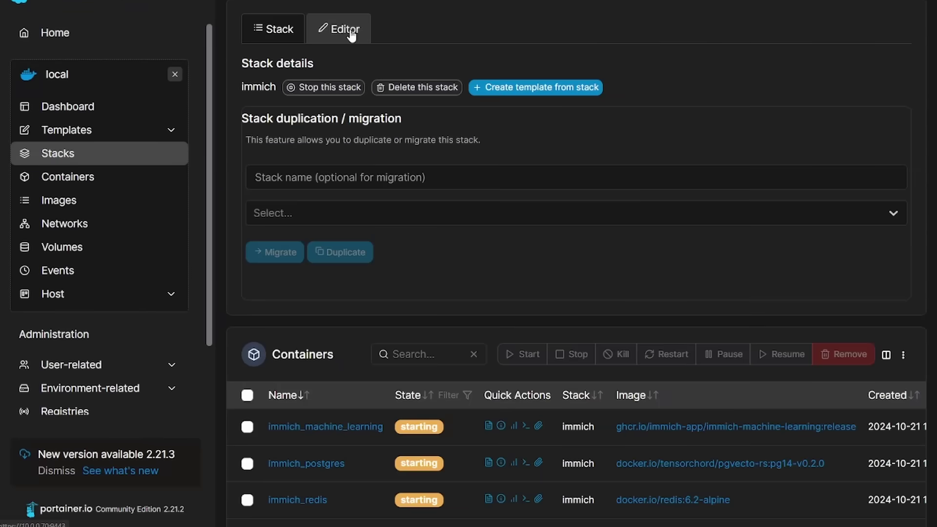
pyautogui.click(339, 29)
pyautogui.scroll(-3, 426, 243)
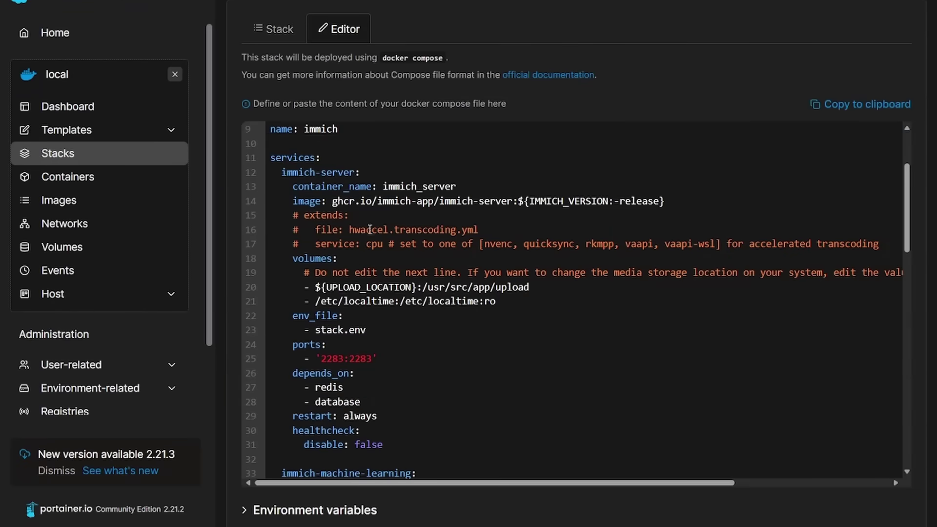
pyautogui.scroll(-2, 356, 205)
pyautogui.scroll(2, 336, 181)
pyautogui.doubleClick(360, 359)
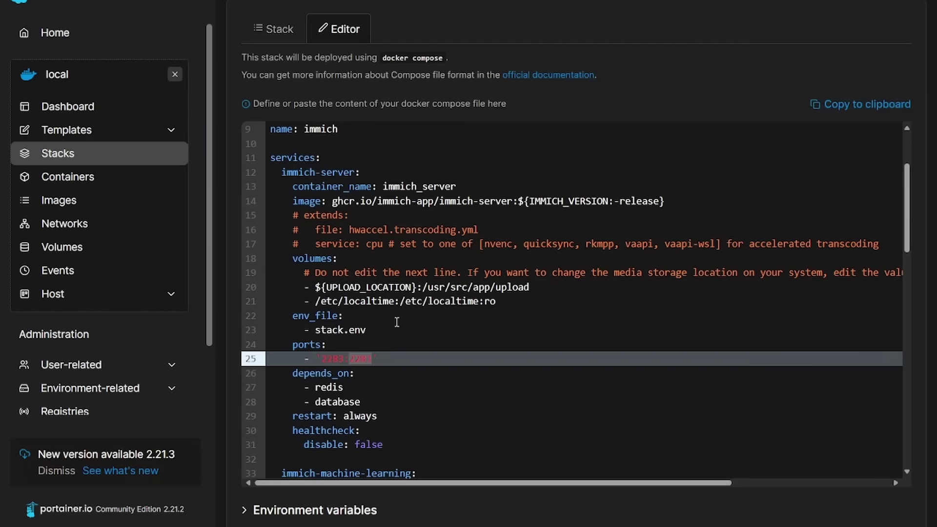
pyautogui.click(280, 35)
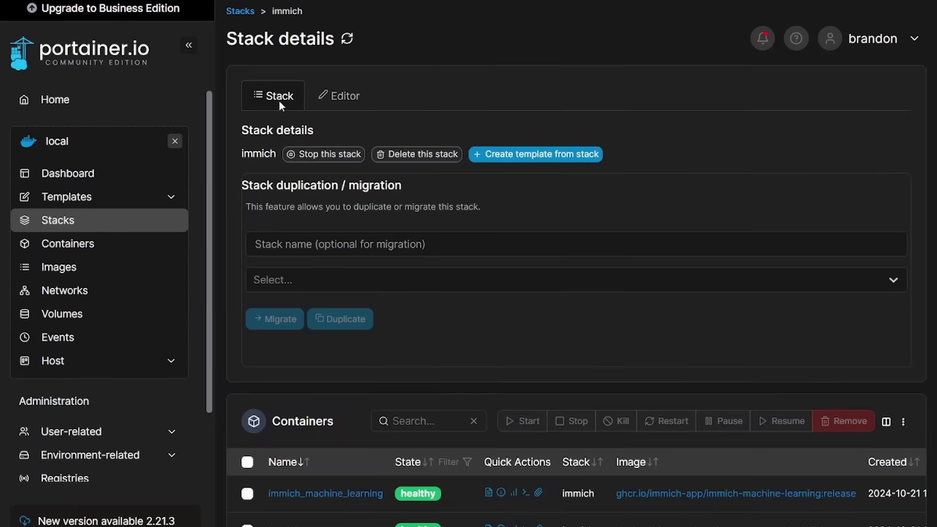
# Step: Load the Immich server at 10.0.0.70:2283
pyautogui.scroll(-3, 441, 329)
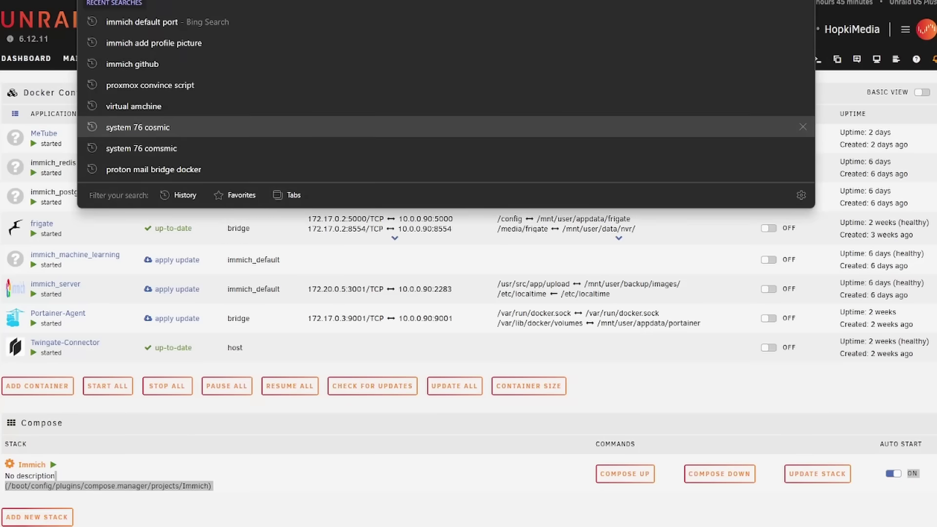
pyautogui.write('10.0.0.70:808')
pyautogui.press('BackSpace')
pyautogui.press('BackSpace')
pyautogui.press('BackSpace')
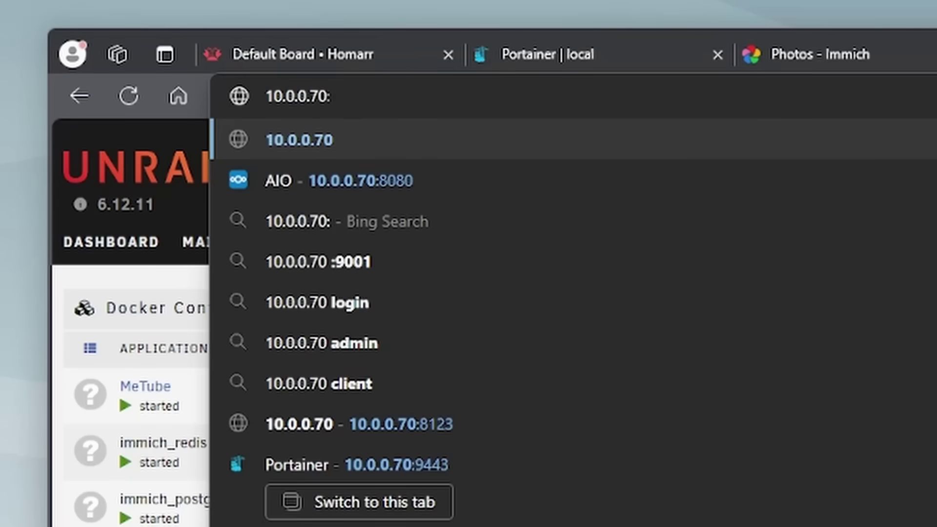
pyautogui.write('2283')
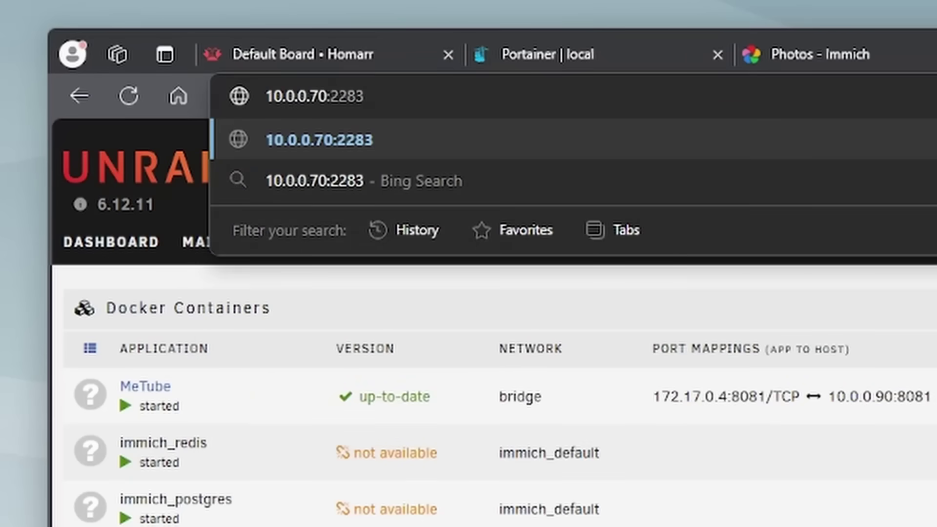
pyautogui.press('Return')
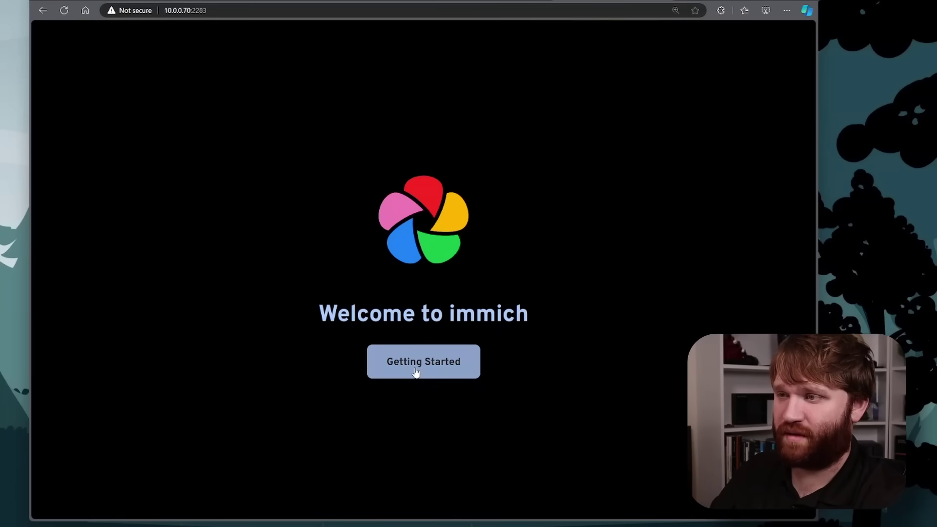
# Step: Register the admin account with its email, password and display name
pyautogui.click(415, 372)
pyautogui.click(388, 279)
pyautogui.scroll(-1, 389, 277)
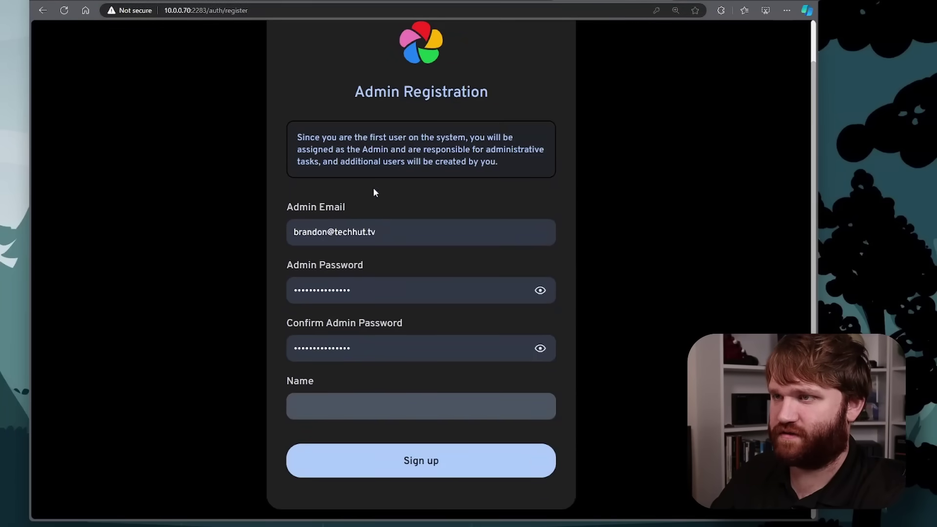
pyautogui.click(502, 396)
pyautogui.write('Brandon Hopkins')
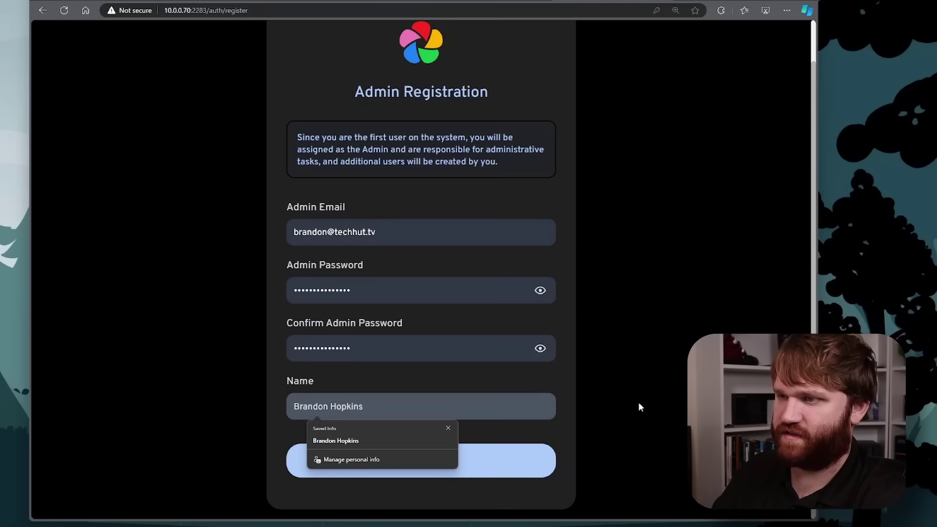
pyautogui.click(412, 469)
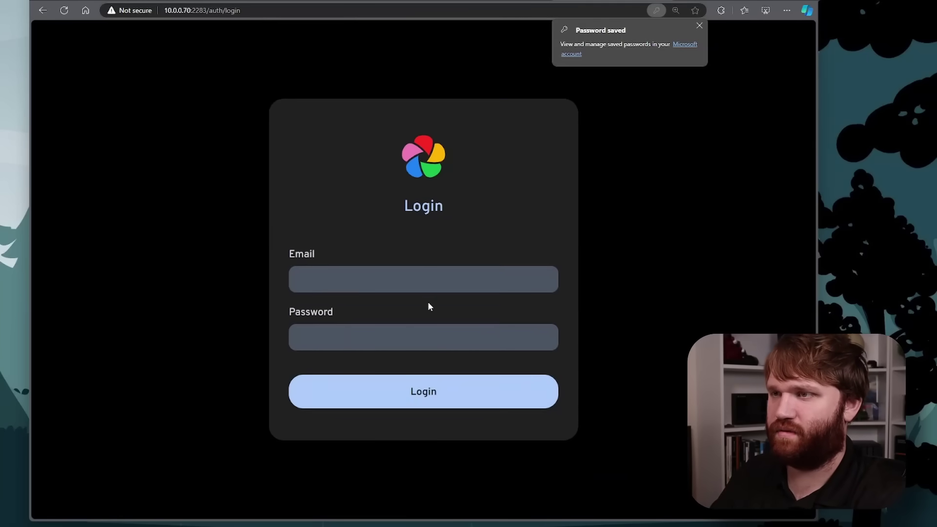
# Step: Sign in as the new admin using the saved credentials
pyautogui.click(427, 279)
pyautogui.click(399, 314)
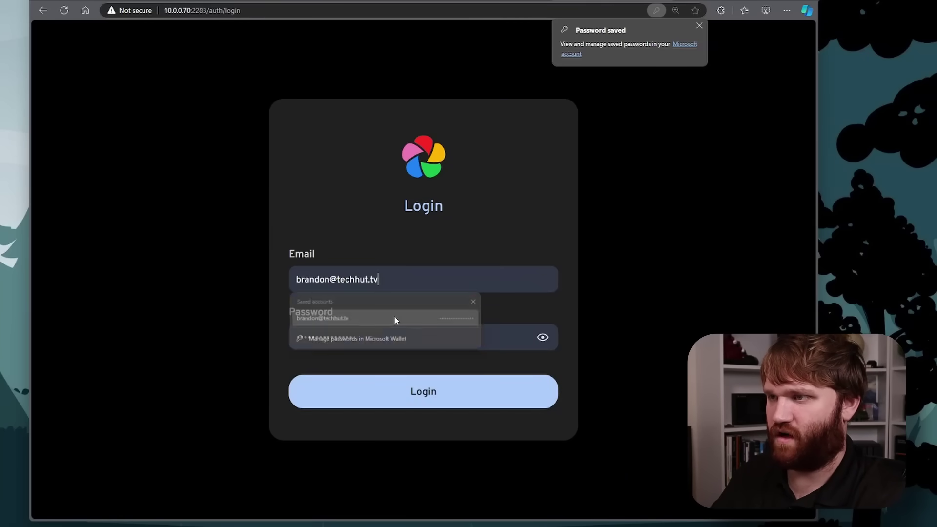
pyautogui.click(438, 396)
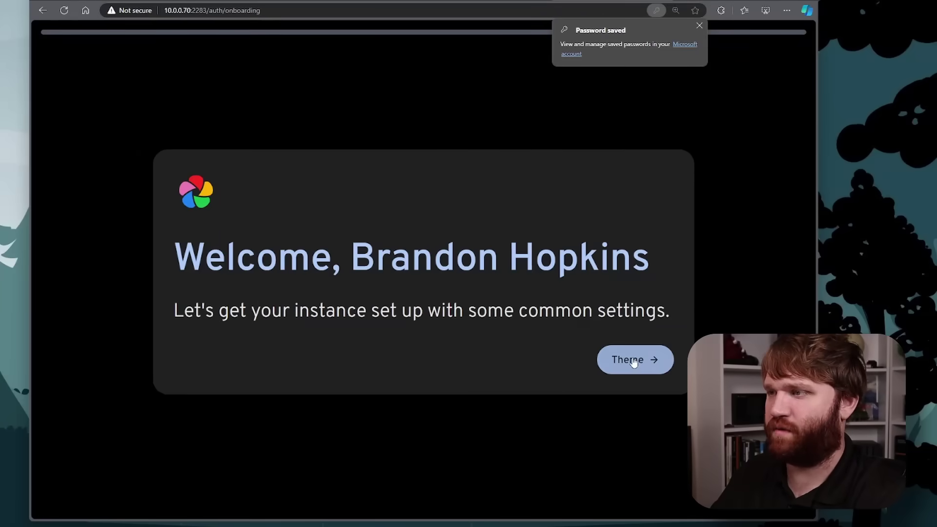
# Step: Choose the Dark theme for the Immich instance after trying Light
pyautogui.click(632, 361)
pyautogui.click(412, 243)
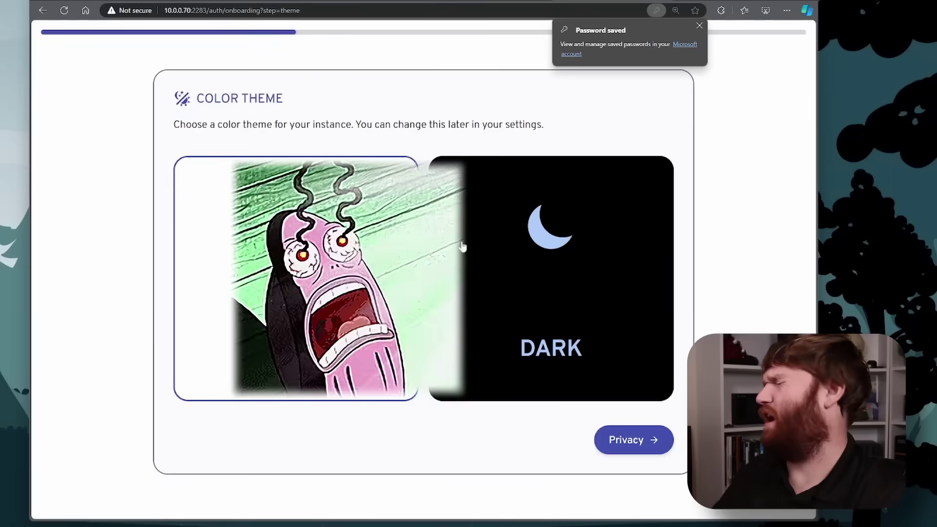
pyautogui.click(532, 326)
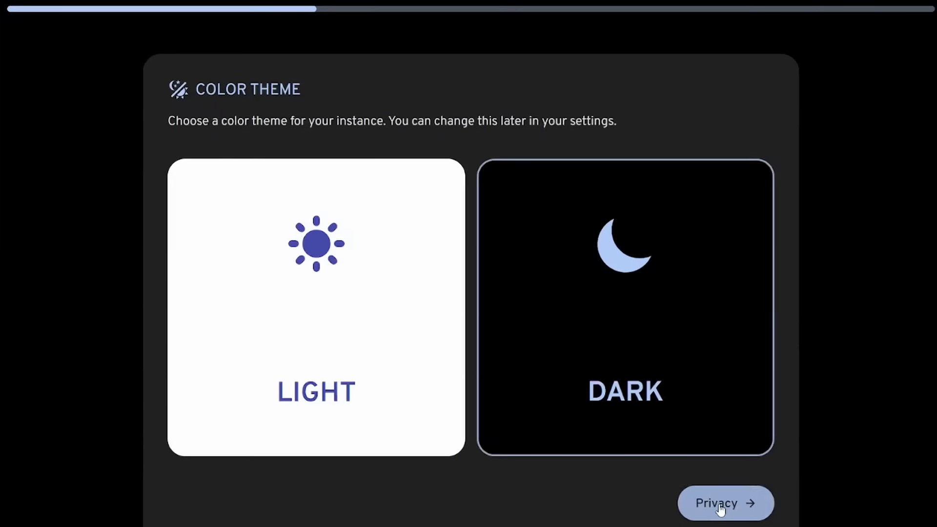
# Step: Keep default privacy settings, leave the storage template disabled, and finish onboarding
pyautogui.click(633, 441)
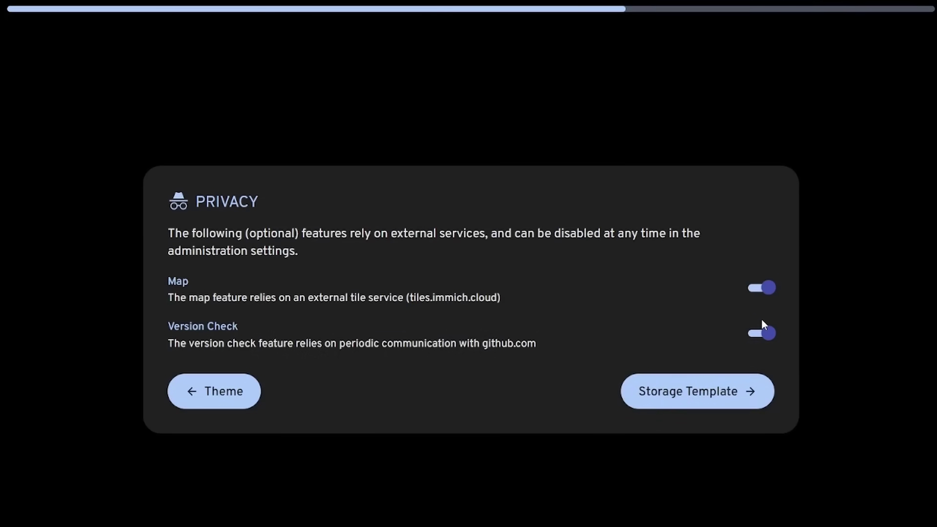
pyautogui.click(721, 400)
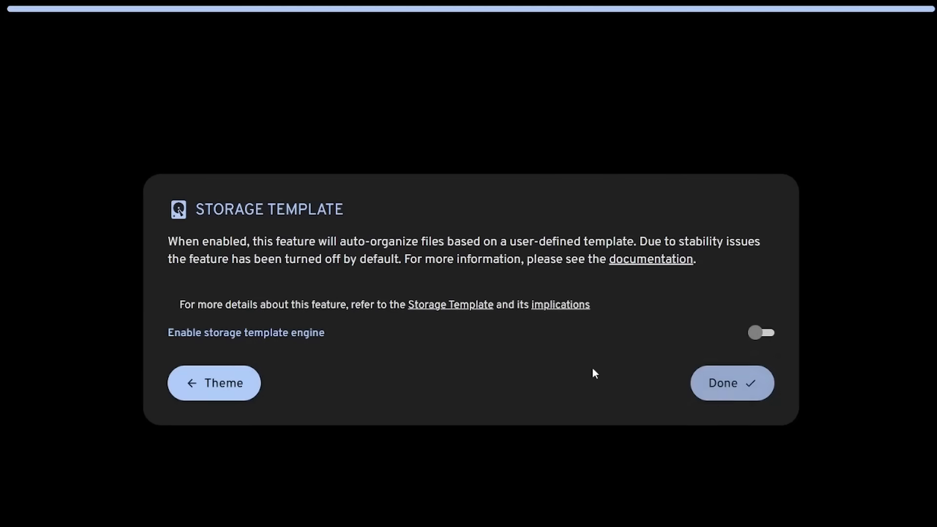
pyautogui.moveTo(176, 241); pyautogui.dragTo(586, 263)
pyautogui.click(623, 269)
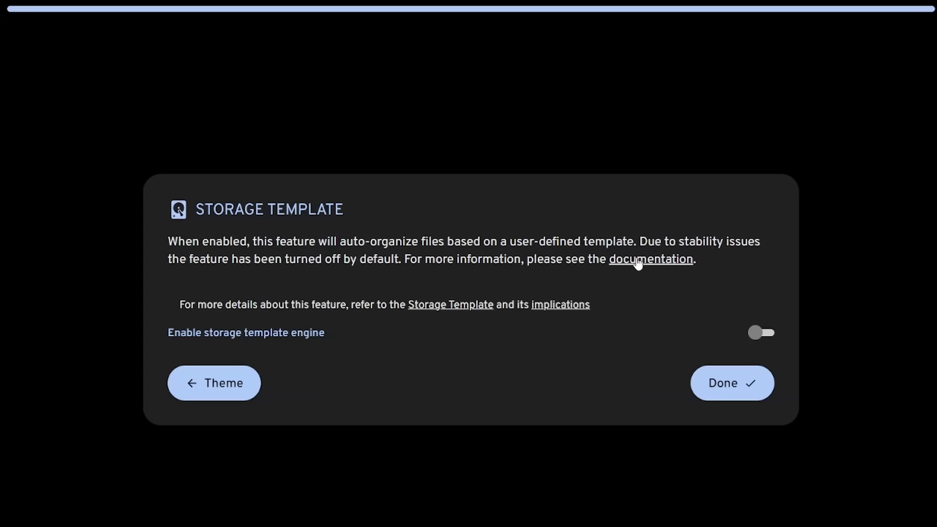
pyautogui.click(726, 389)
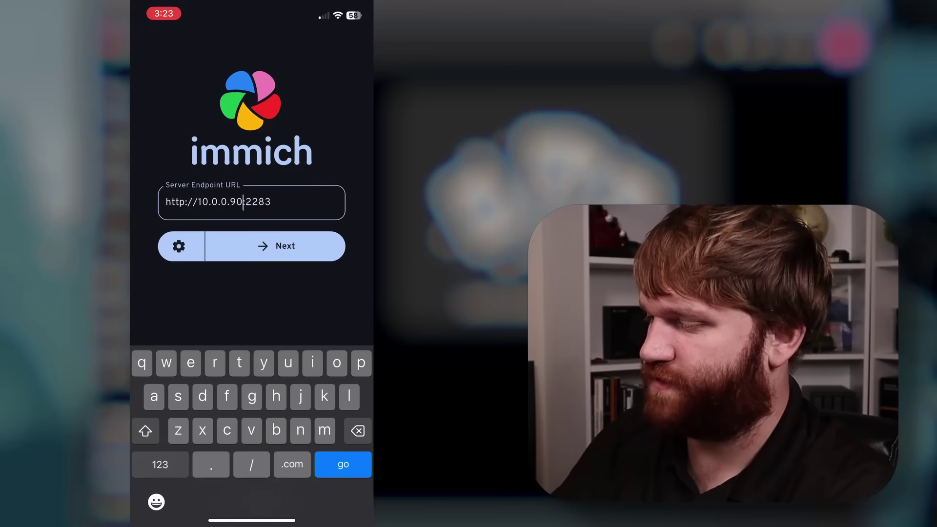
pyautogui.press('BackSpace')
pyautogui.press('BackSpace')
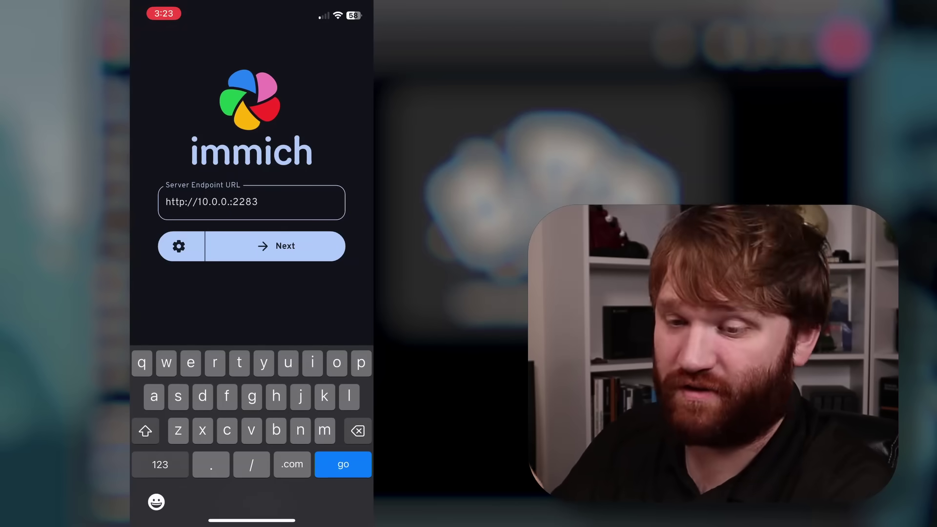
pyautogui.write('70')
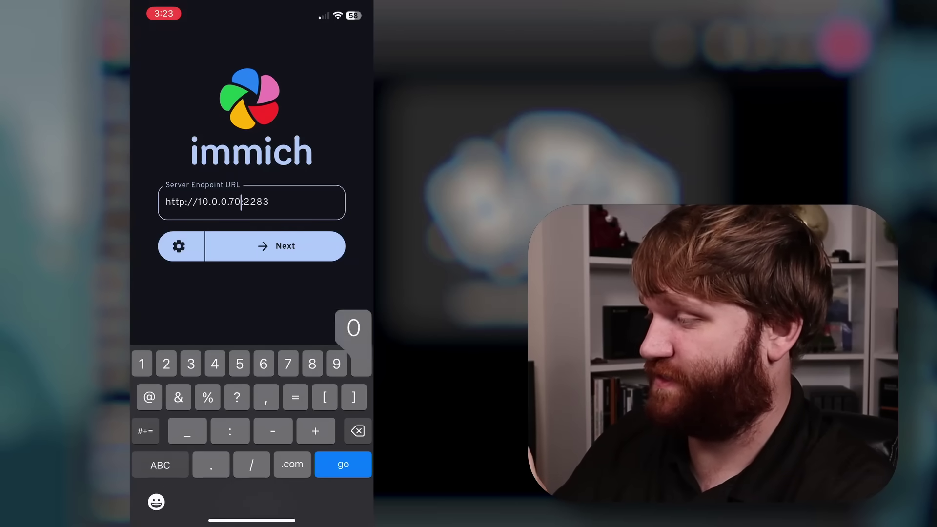
pyautogui.press('Return')
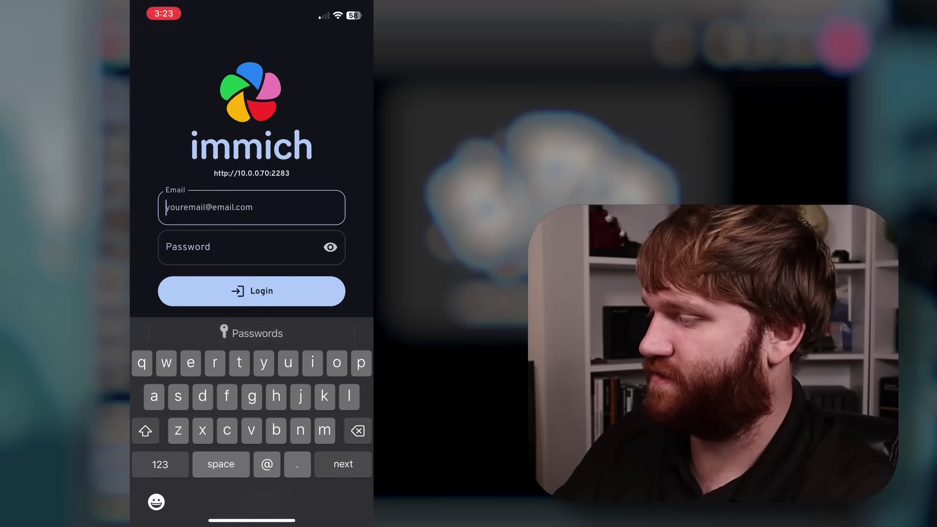
# Step: Sign in on the phone and review which albums are selected for backup
pyautogui.click(251, 291)
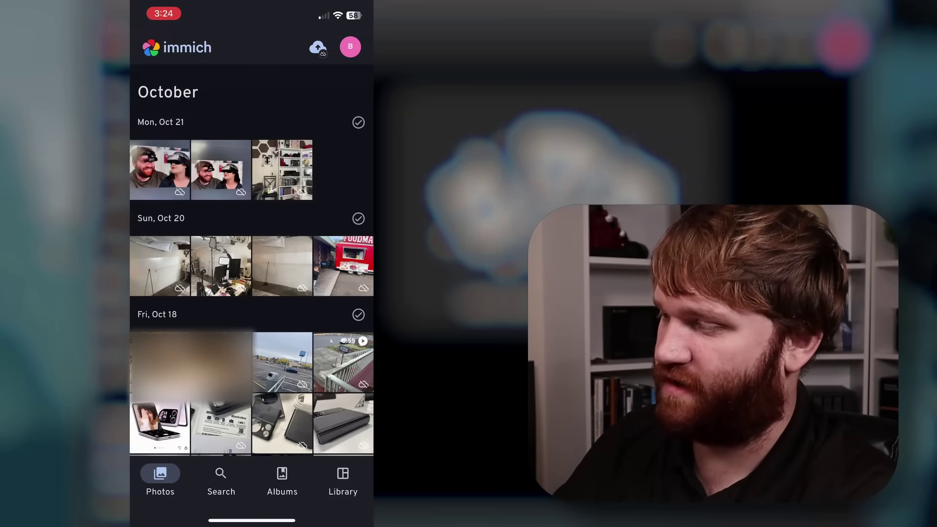
pyautogui.click(318, 47)
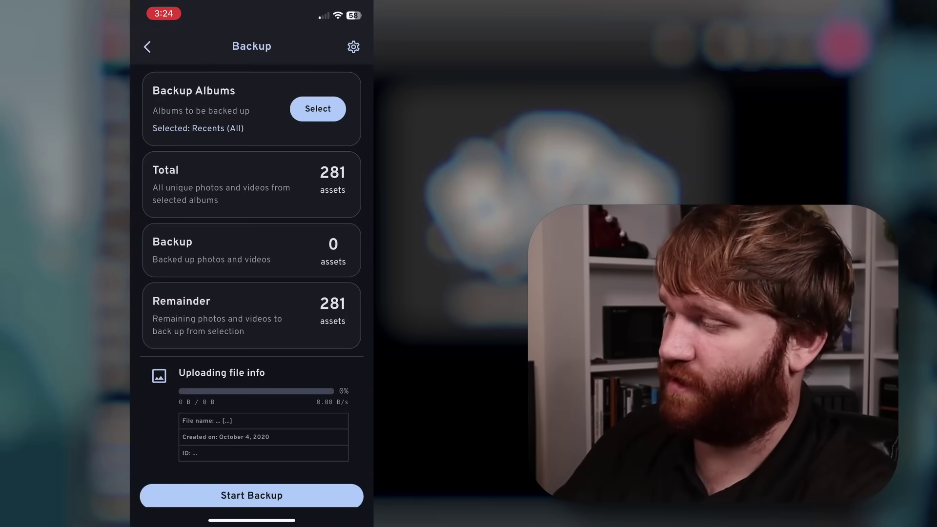
pyautogui.click(318, 109)
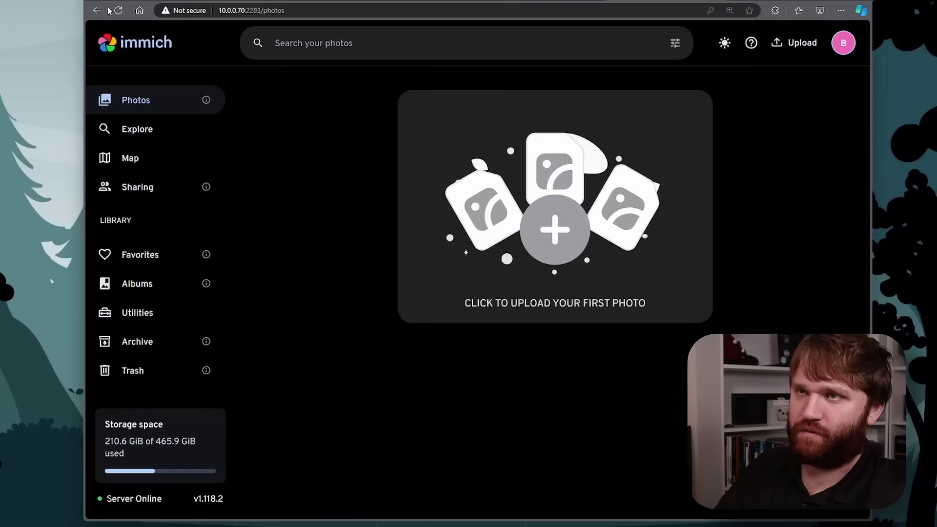
pyautogui.click(117, 10)
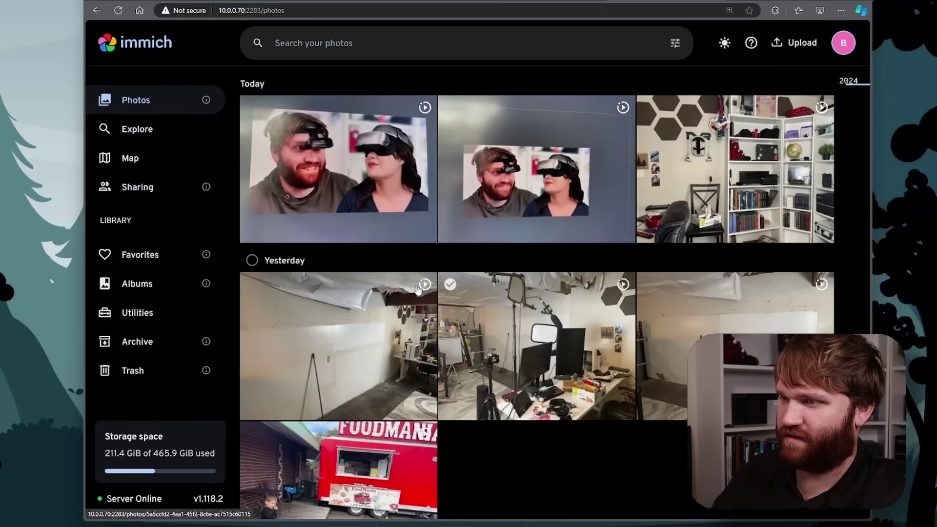
pyautogui.click(843, 43)
pyautogui.click(746, 209)
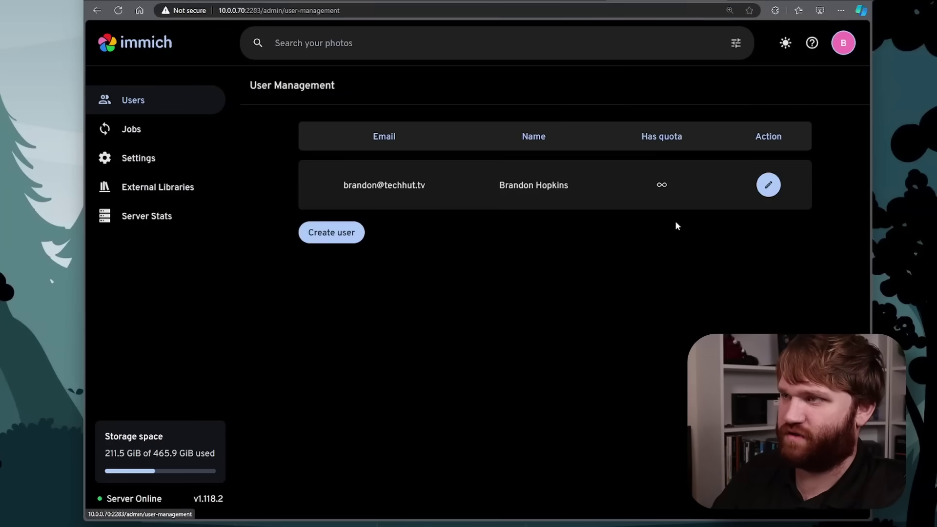
pyautogui.click(187, 137)
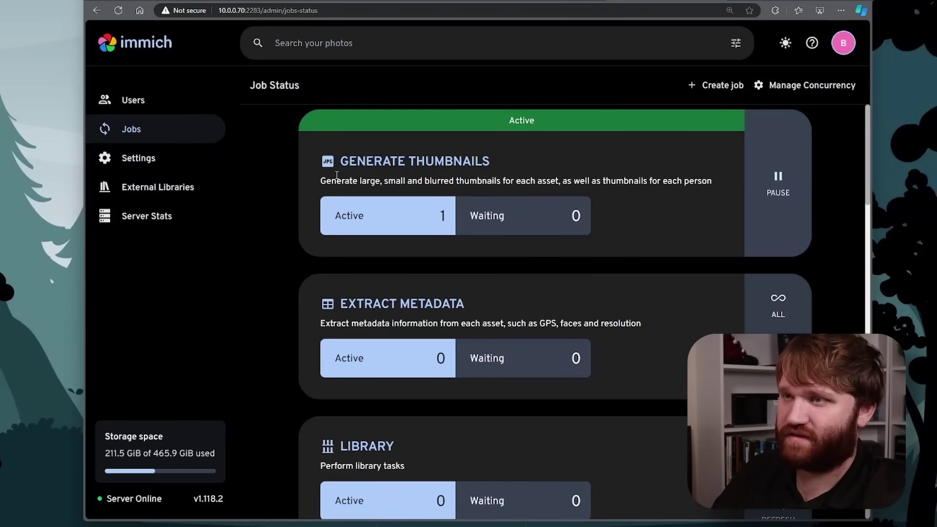
pyautogui.click(135, 43)
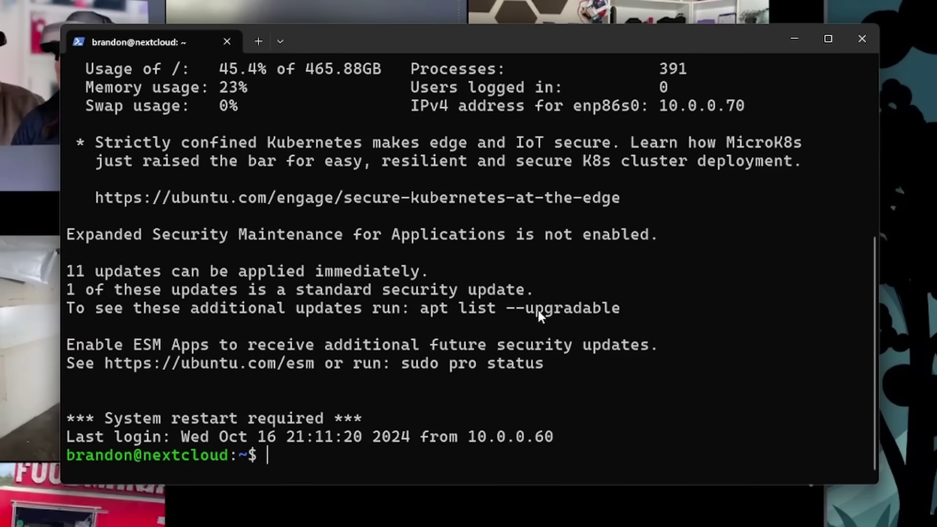
# Step: List the home directory, then enter immich/ and list its contents
pyautogui.press('Return')
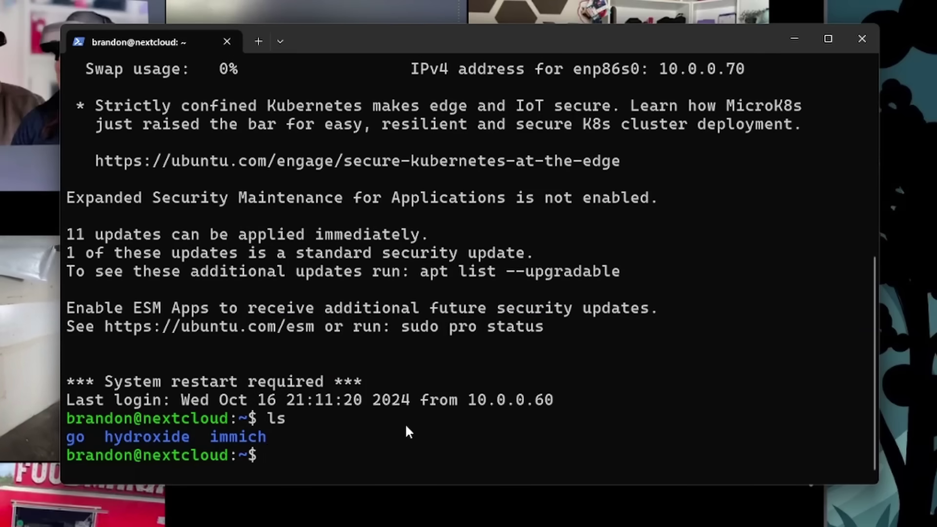
pyautogui.write('cd im')
pyautogui.press('Tab')
pyautogui.press('Return')
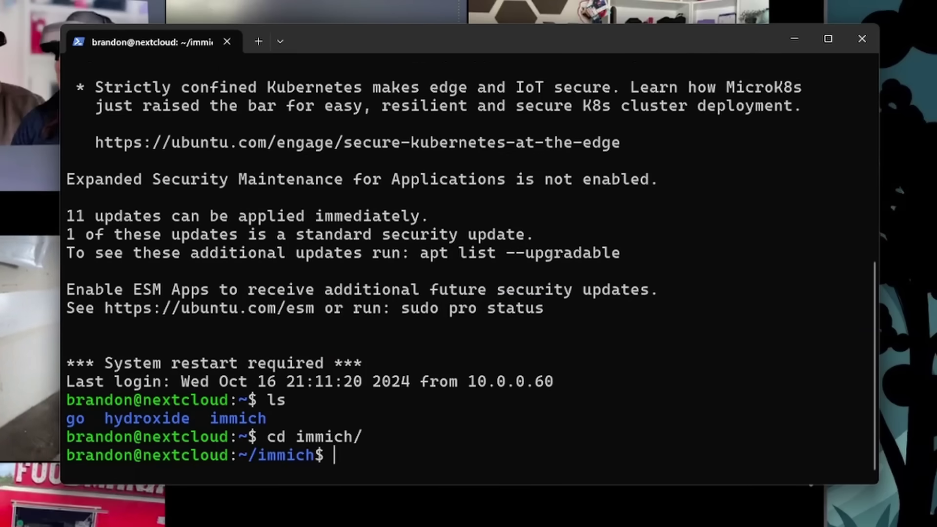
pyautogui.write('ls')
pyautogui.press('Return')
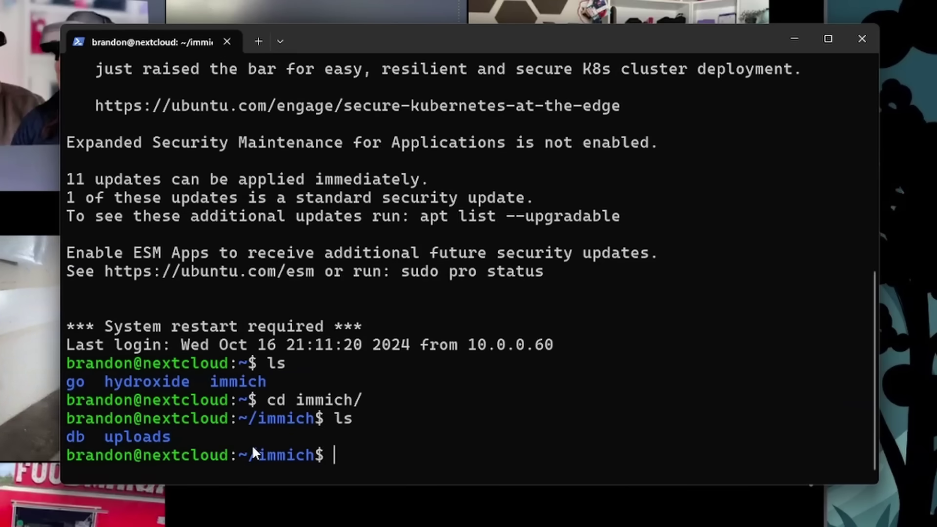
# Step: Move into uploads/ then upload/, listing each to reveal the single user folder
pyautogui.write('cd ')
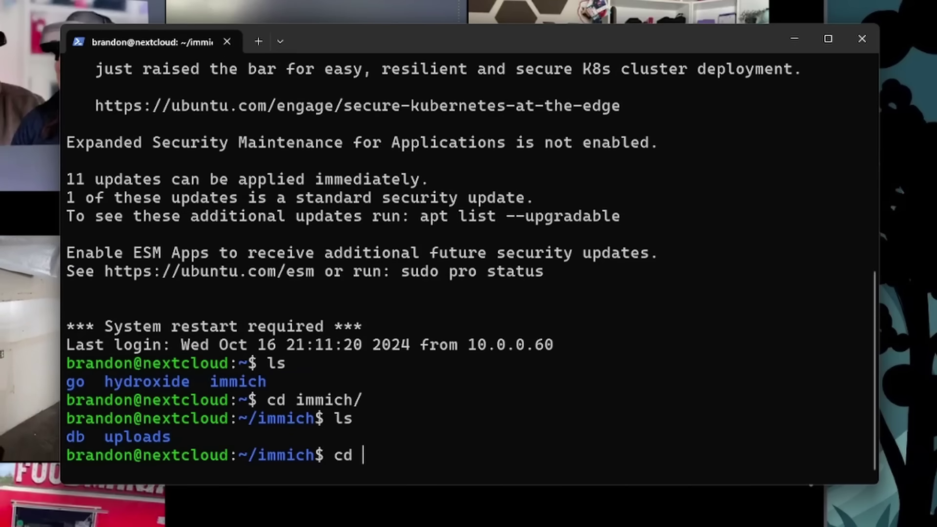
pyautogui.write('uploads/')
pyautogui.press('Return')
pyautogui.write('ls')
pyautogui.press('Return')
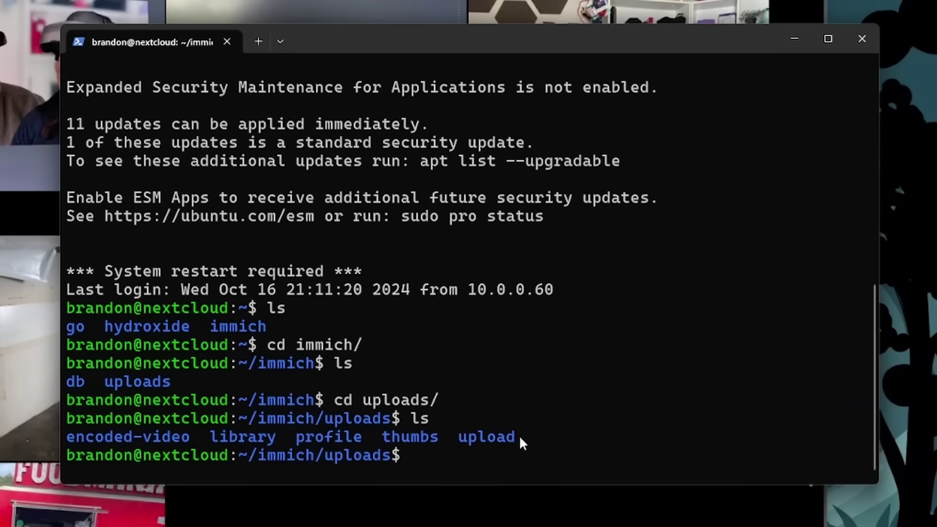
pyautogui.write('cd u')
pyautogui.press('Tab')
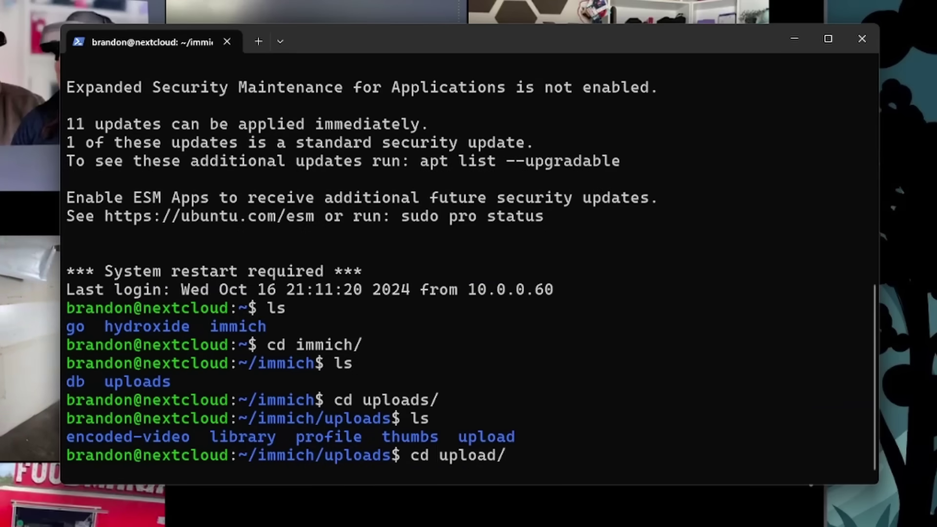
pyautogui.press('Return')
pyautogui.write('ls')
pyautogui.press('Return')
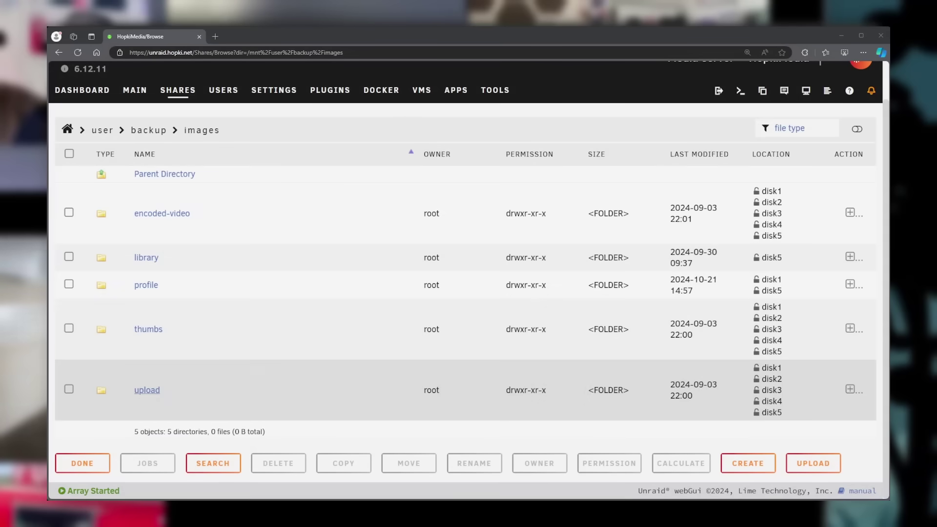
# Step: Browse upload into the user's folder and its 01 subfolder, then back out to open 02
pyautogui.click(139, 390)
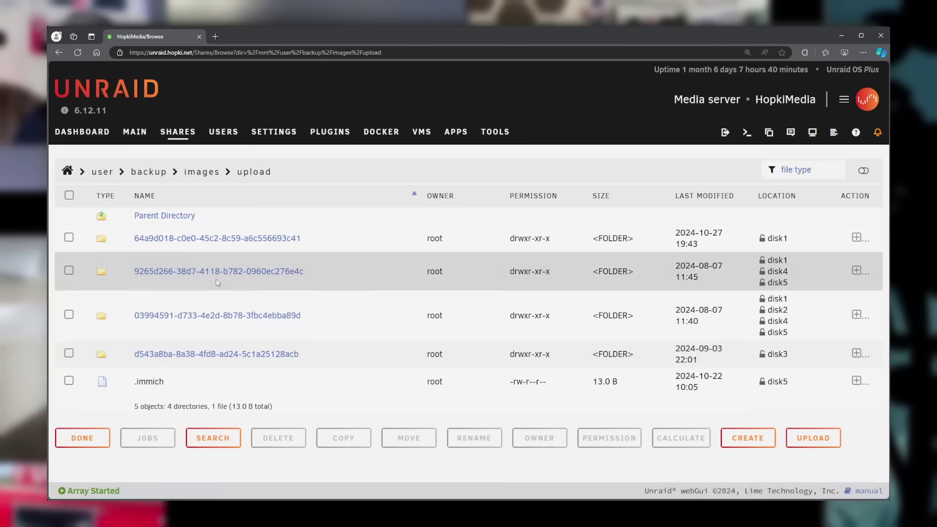
pyautogui.click(218, 316)
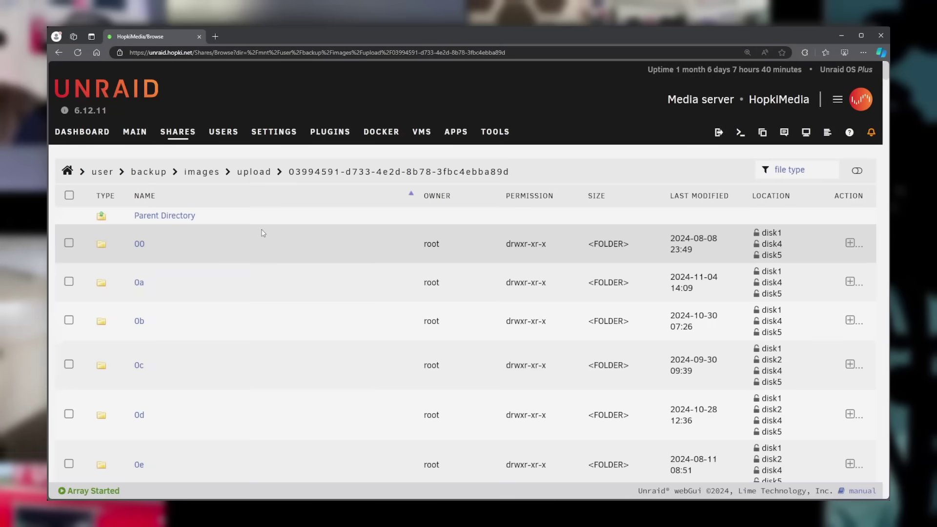
pyautogui.scroll(-6, 250, 255)
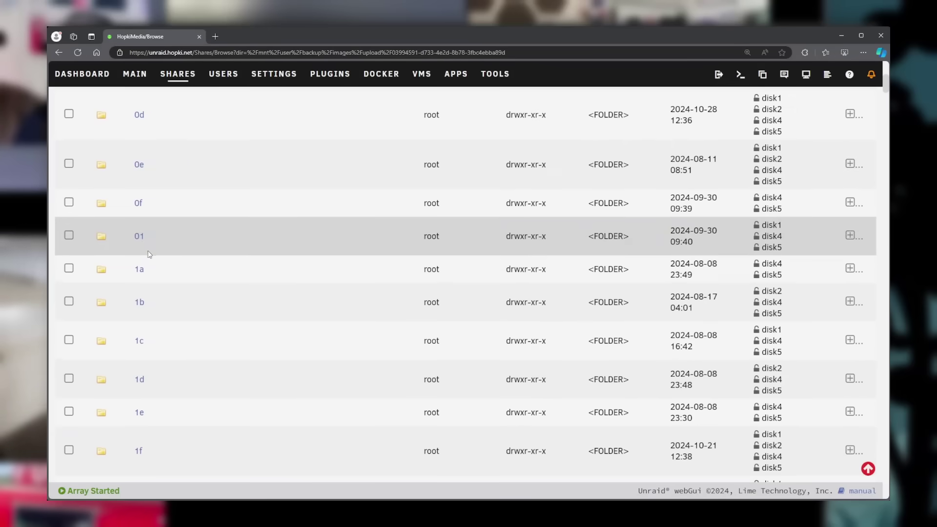
pyautogui.click(139, 237)
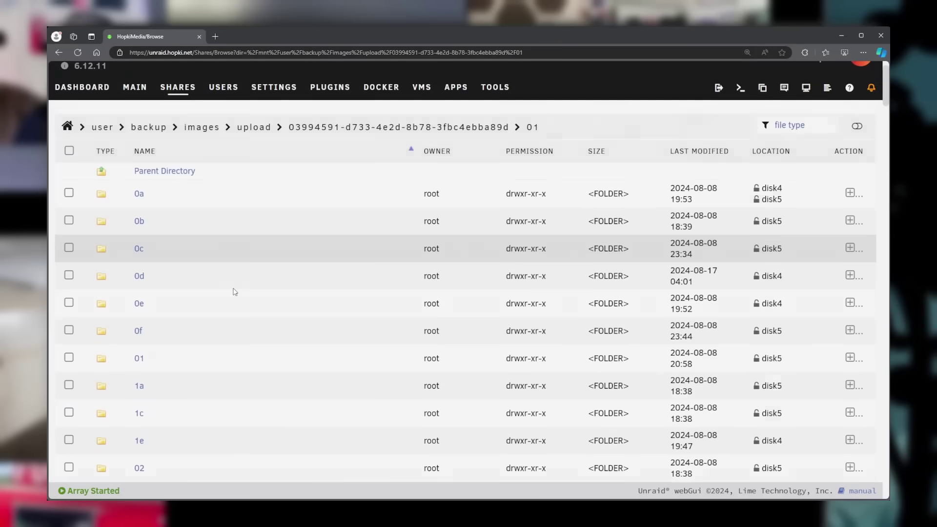
pyautogui.scroll(-3, 234, 291)
pyautogui.click(139, 274)
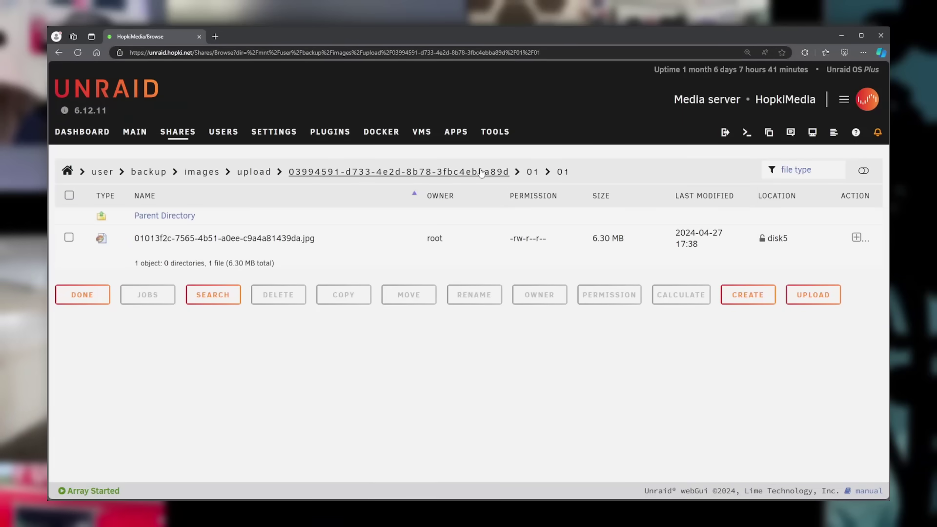
pyautogui.click(532, 172)
pyautogui.scroll(-5, 215, 323)
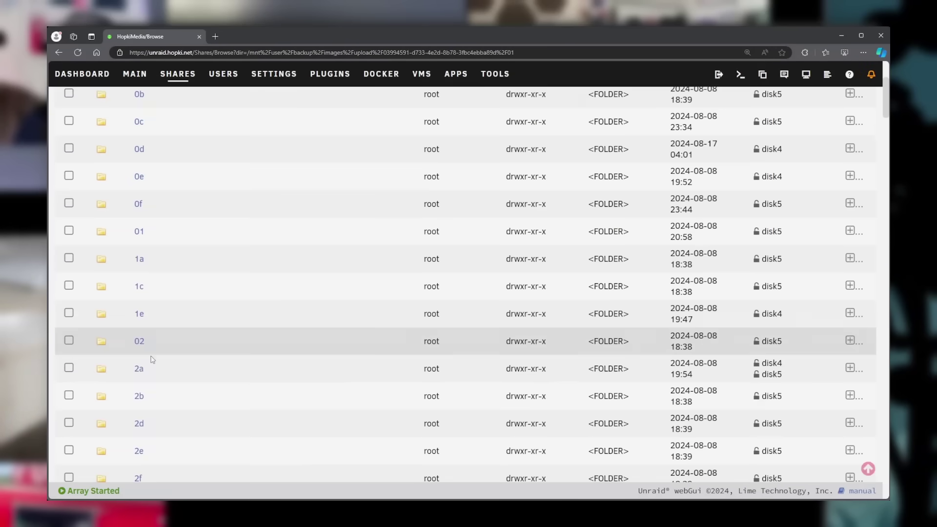
pyautogui.click(139, 342)
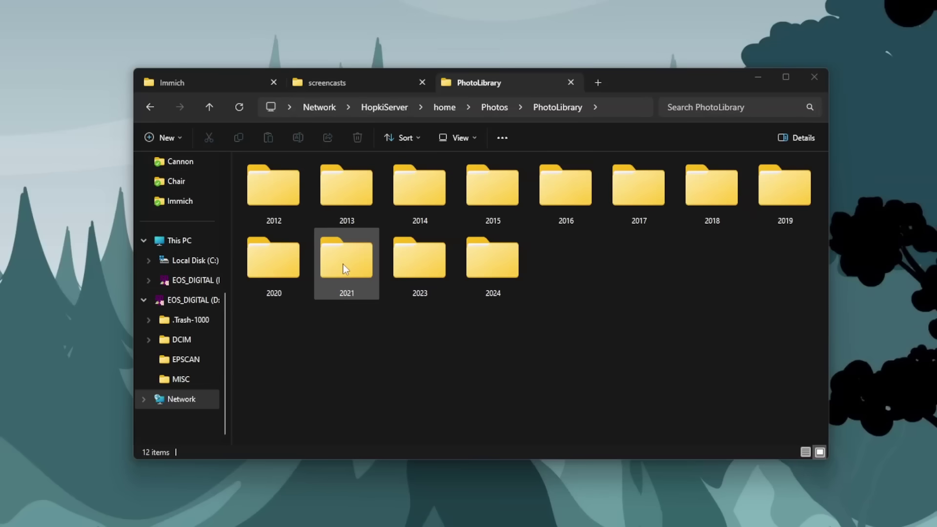
# Step: Open PhotoLibrary's 2021 folder and then its 04 folder of 48 JPG photos
pyautogui.doubleClick(345, 269)
pyautogui.doubleClick(314, 229)
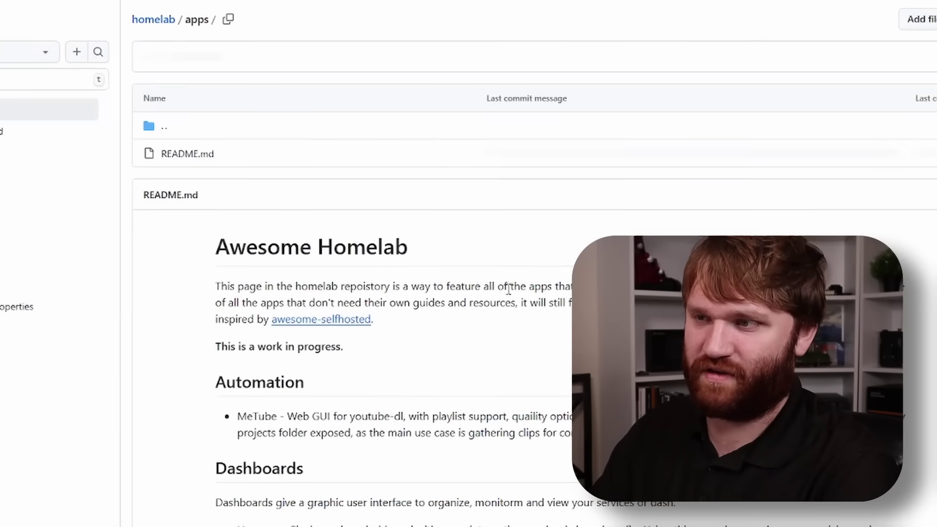
pyautogui.scroll(-1, 564, 336)
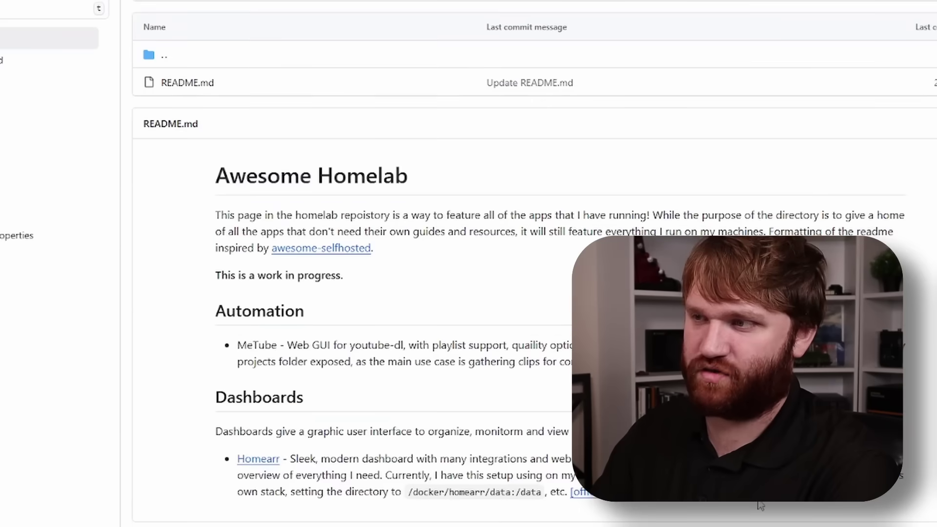
# Step: Skim the README's introductory text on the current repository page
pyautogui.moveTo(196, 207); pyautogui.dragTo(542, 492)
pyautogui.click(542, 492)
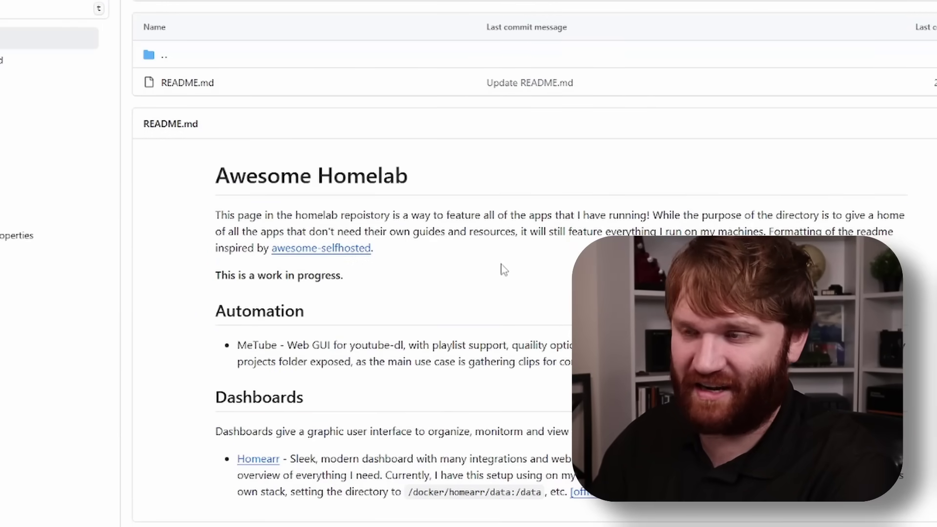
pyautogui.scroll(1, 357, 314)
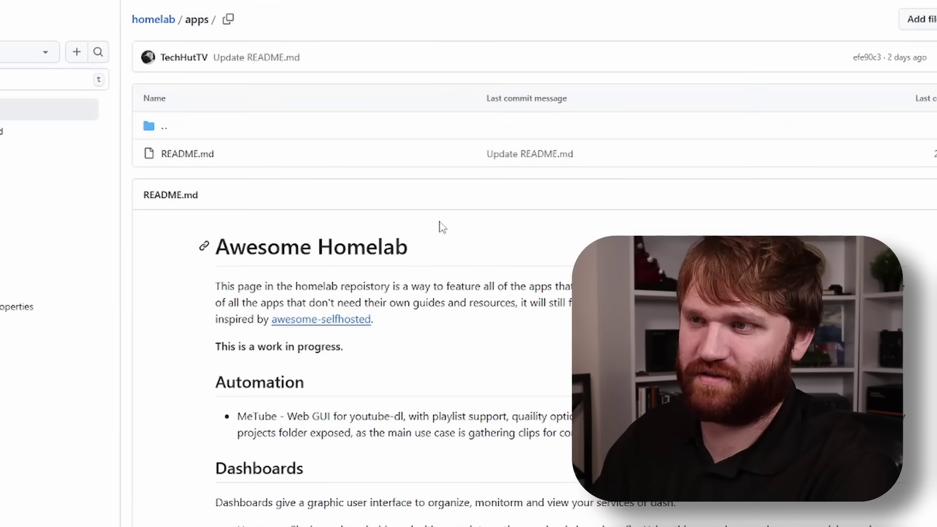
# Step: Return to the homelab repository root and scroll through its contents
pyautogui.hotkey('alt', 'Left')
pyautogui.scroll(-5, 341, 342)
pyautogui.scroll(4, 397, 412)
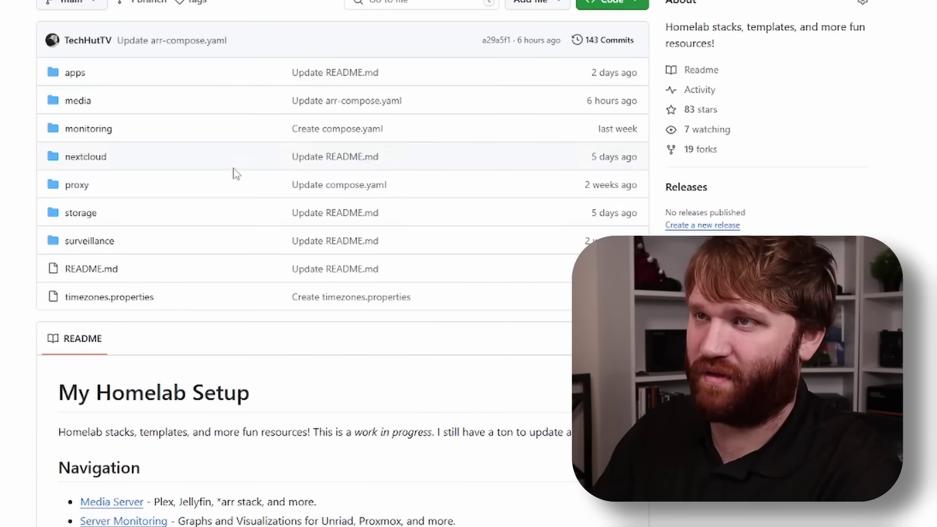
pyautogui.scroll(1, 428, 180)
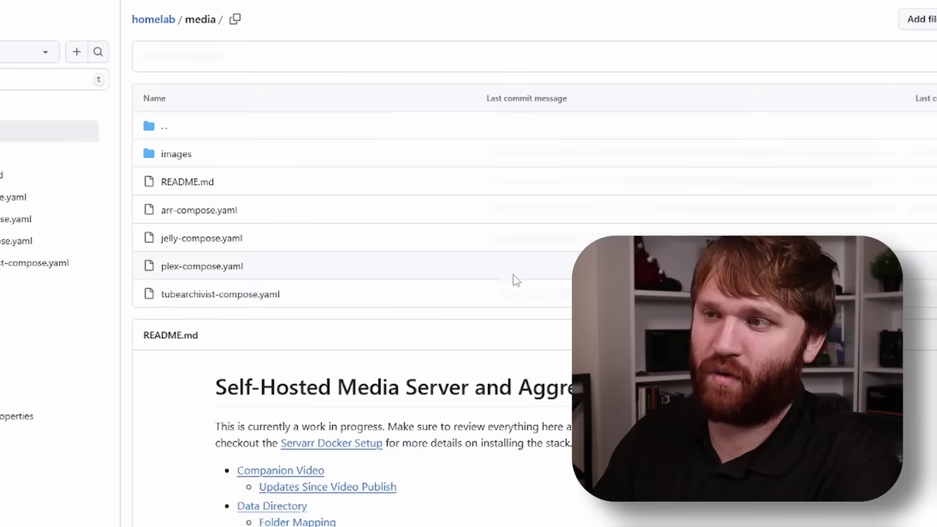
pyautogui.scroll(-6, 520, 281)
pyautogui.scroll(-20, 473, 281)
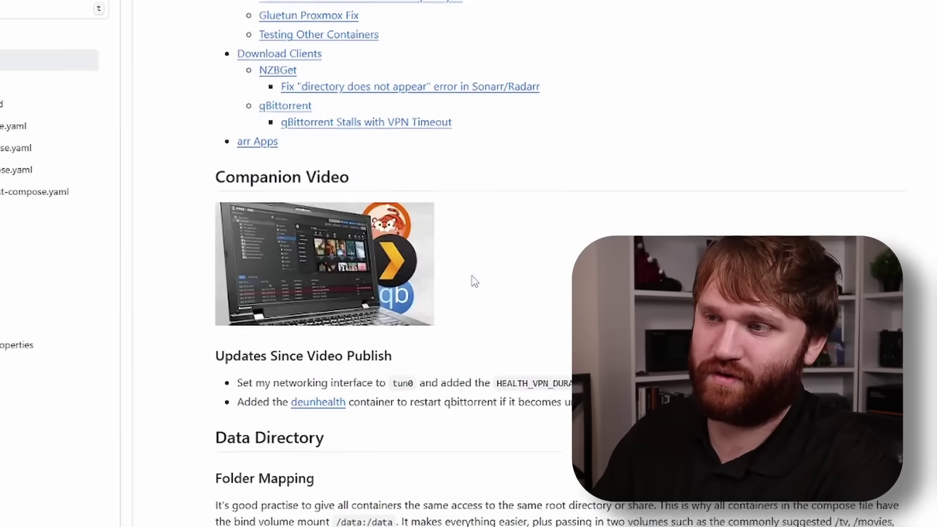